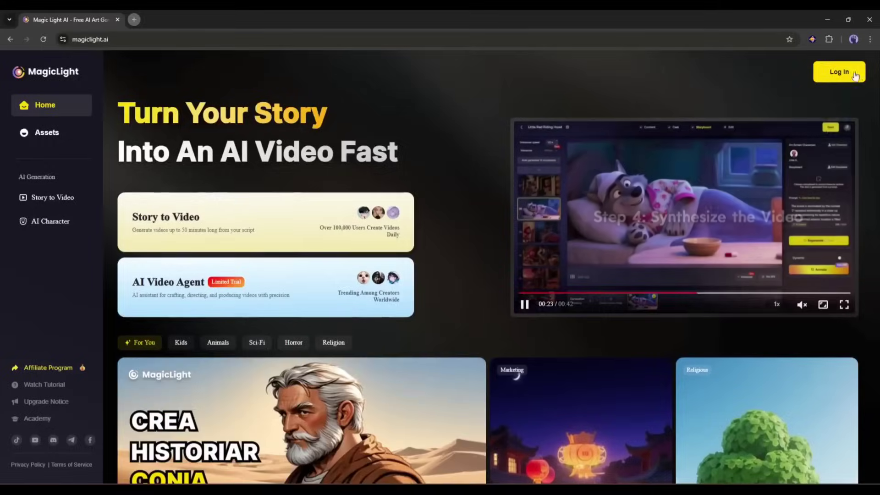
# Sign in to MagicLight AI with a Google account.
pyautogui.click(833, 75)
pyautogui.click(709, 233)
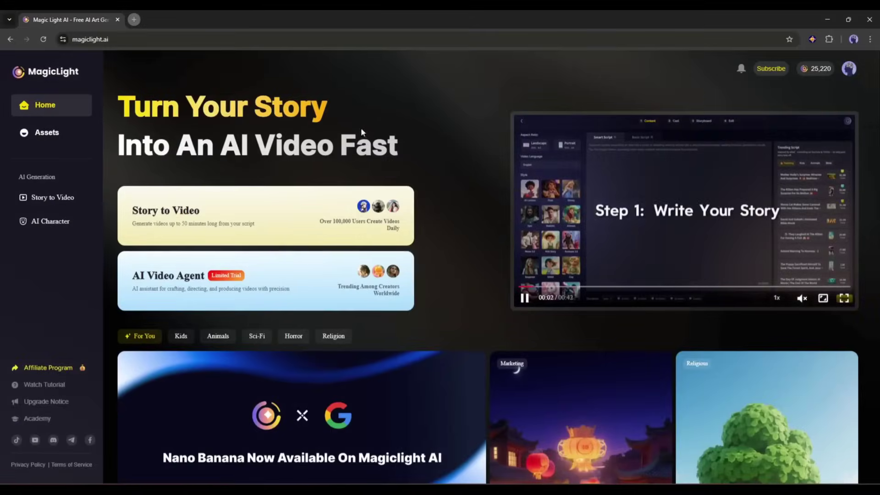
pyautogui.scroll(-1, 408, 148)
pyautogui.scroll(1, 384, 120)
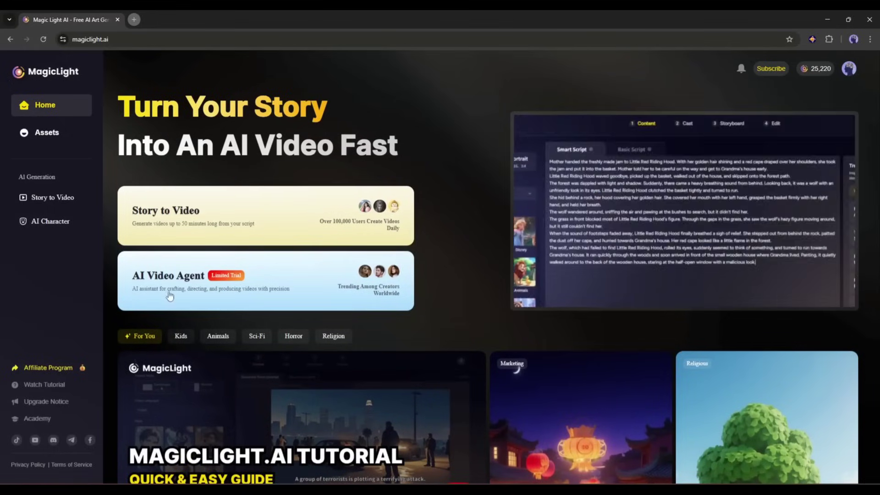
# Preview Story to Video's basic and smart script tabs before going back.
pyautogui.click(236, 204)
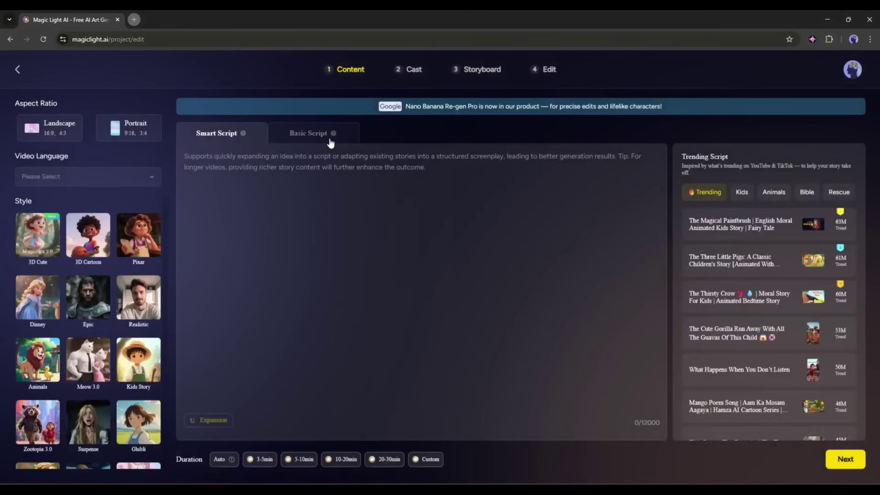
pyautogui.click(329, 141)
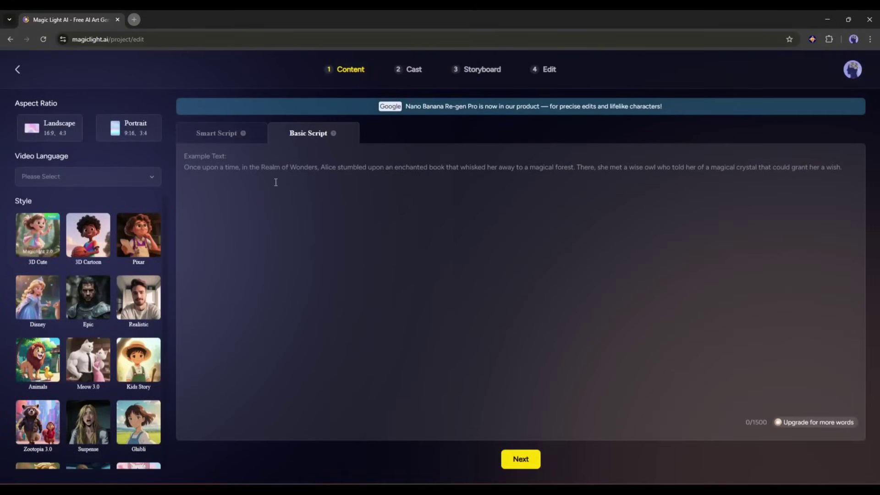
pyautogui.click(198, 134)
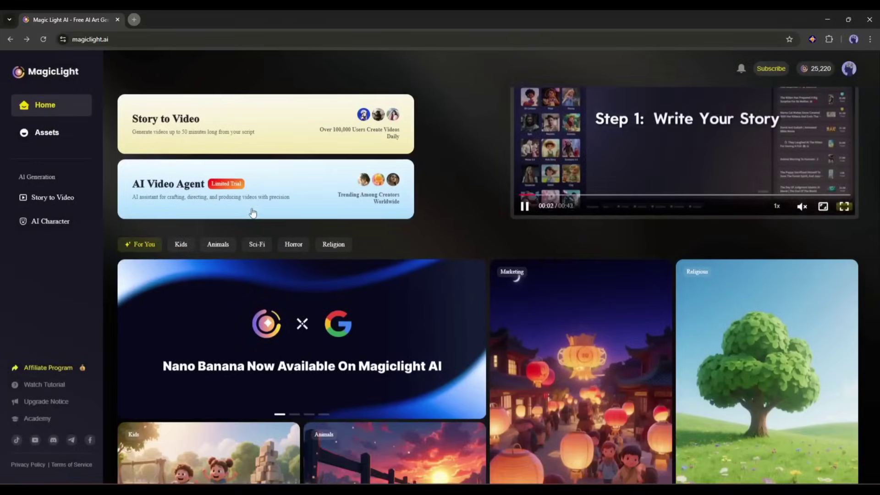
pyautogui.scroll(1, 253, 212)
# Open the AI Video Agent and browse the Kids, Animals, Bible and Rescue story suggestions.
pyautogui.click(265, 232)
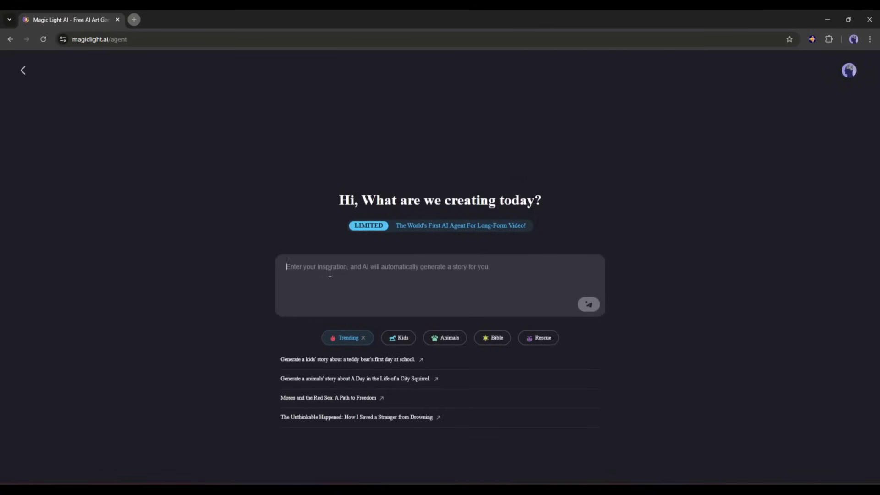
pyautogui.click(393, 339)
pyautogui.click(457, 339)
pyautogui.click(498, 339)
pyautogui.click(544, 341)
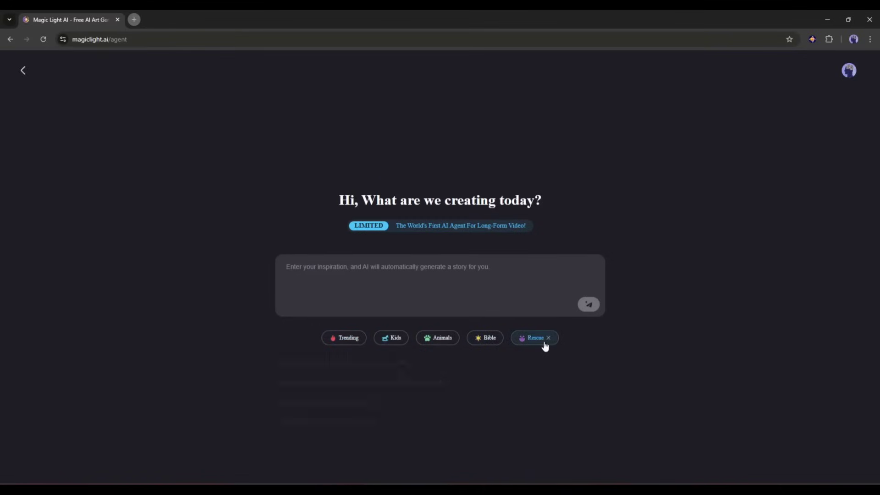
pyautogui.click(440, 343)
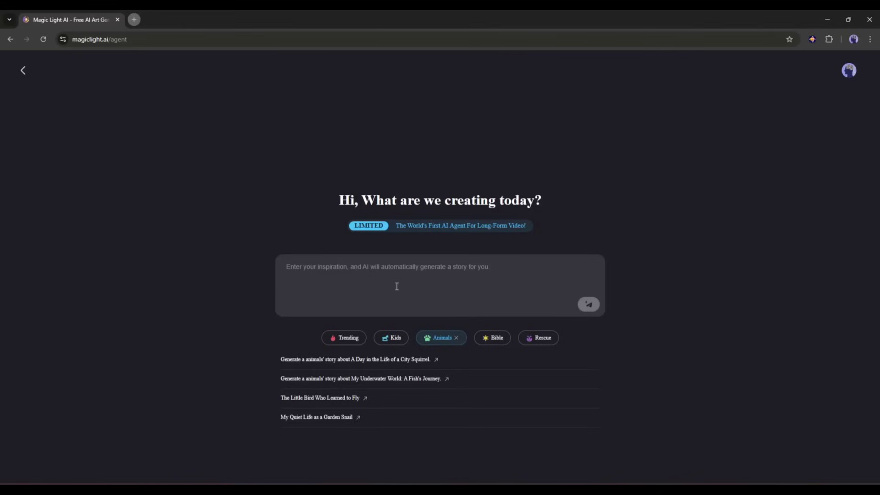
# Request a kids' story about a boy whose cardboard build takes him to space.
pyautogui.click(343, 276)
pyautogui.write("Generate a Kids' story ab")
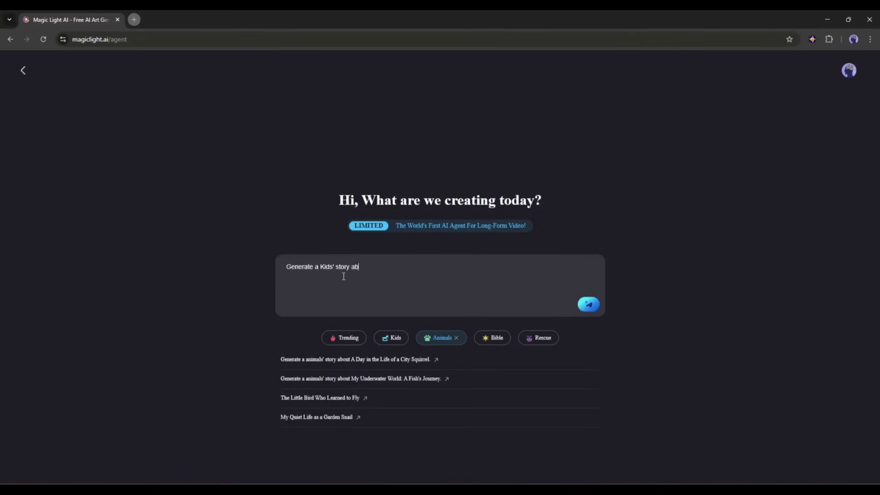
pyautogui.write('out a kid builds a cardboard rocket')
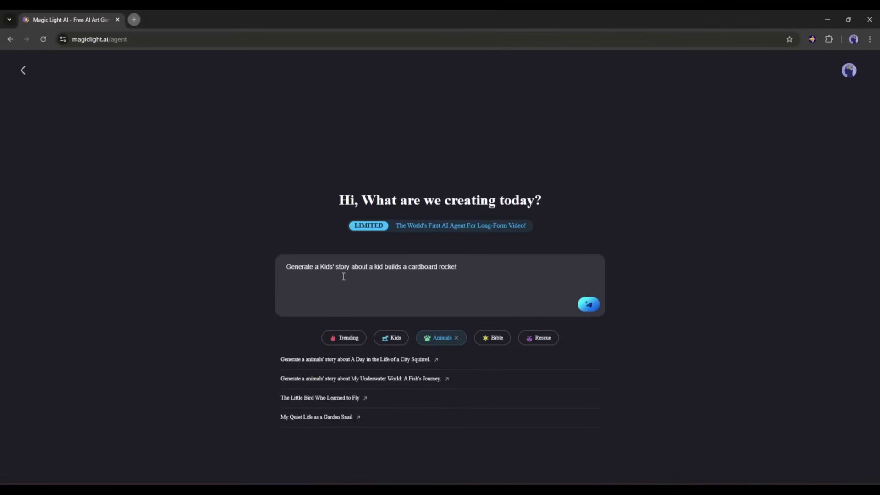
pyautogui.write('akes him to space')
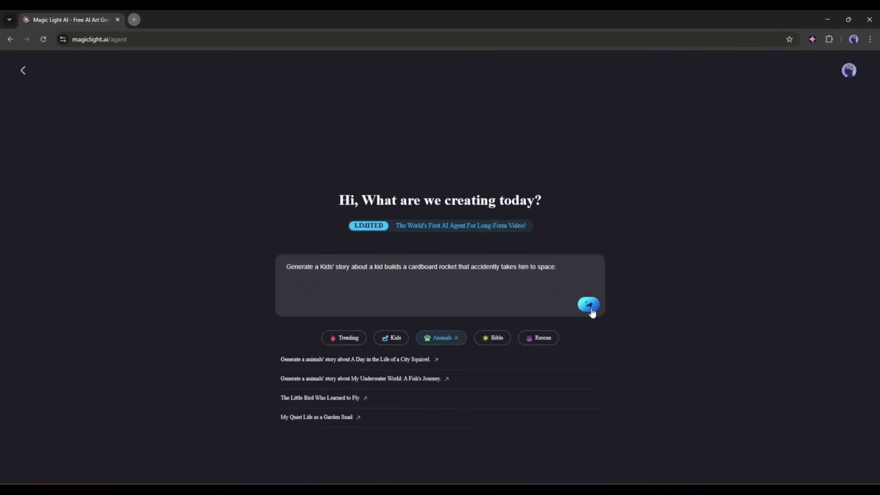
pyautogui.press('Return')
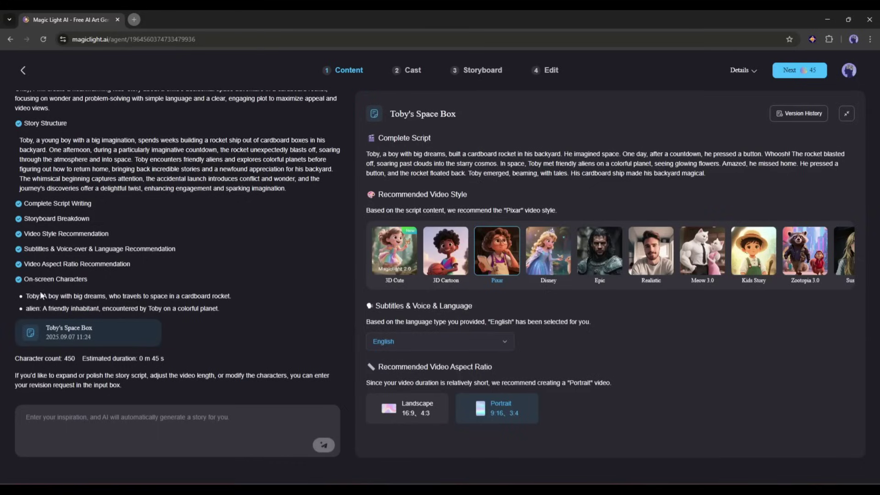
# Send the revision request 'Please make longer' to get an extended script.
pyautogui.click(102, 418)
pyautogui.write('Please make longer')
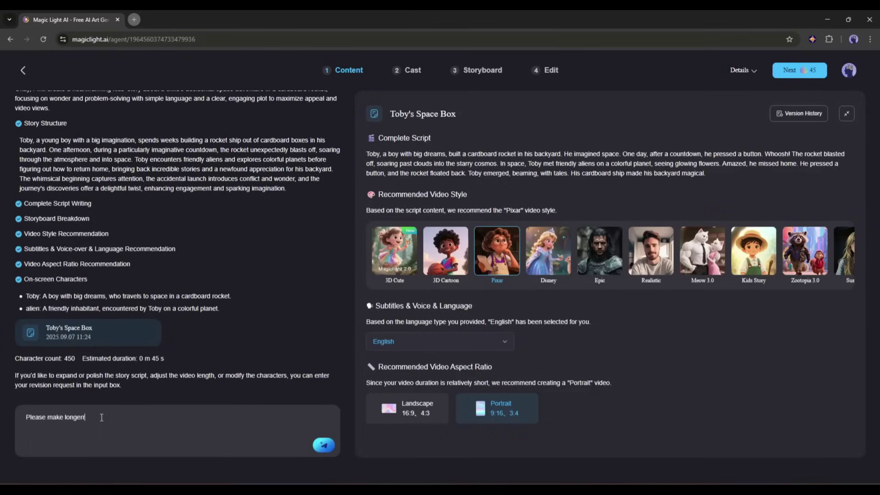
pyautogui.click(324, 445)
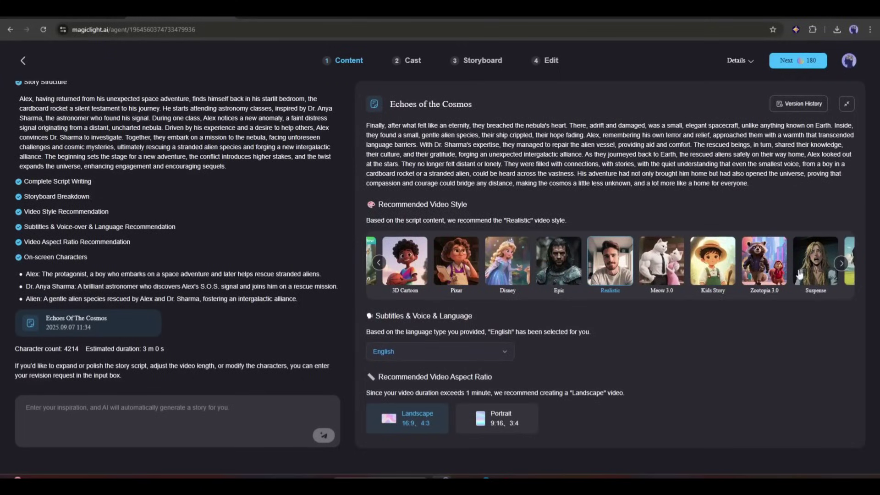
# Browse the video style carousel and choose the Pixar style.
pyautogui.click(842, 263)
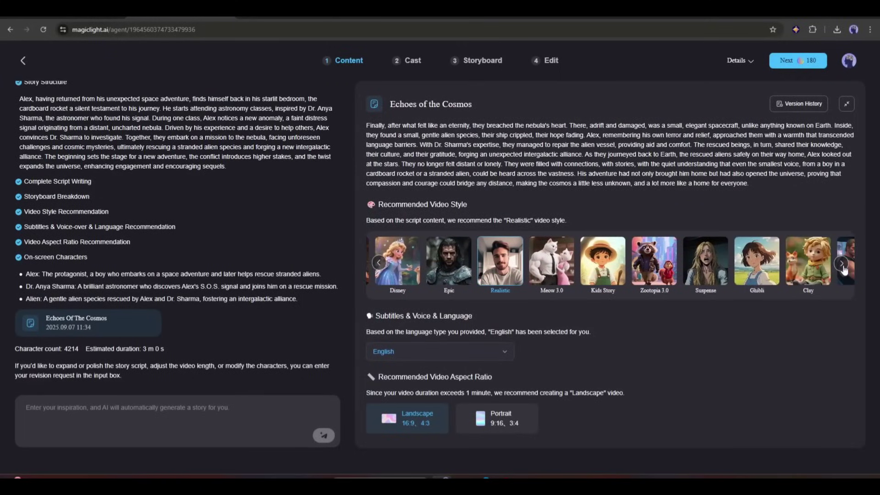
pyautogui.click(378, 264)
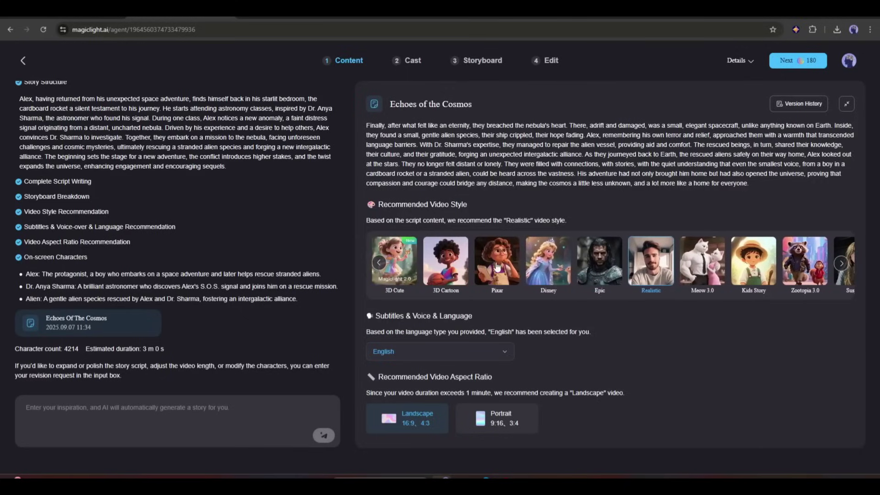
pyautogui.click(497, 266)
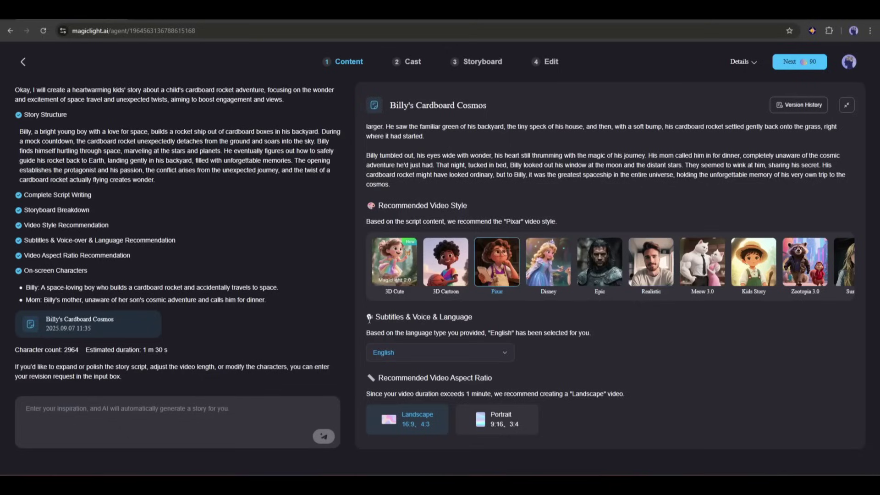
# Keep English as the language, review the aspect-ratio recommendation, and continue to casting.
pyautogui.moveTo(369, 318); pyautogui.dragTo(503, 320)
pyautogui.click(414, 332)
pyautogui.click(383, 352)
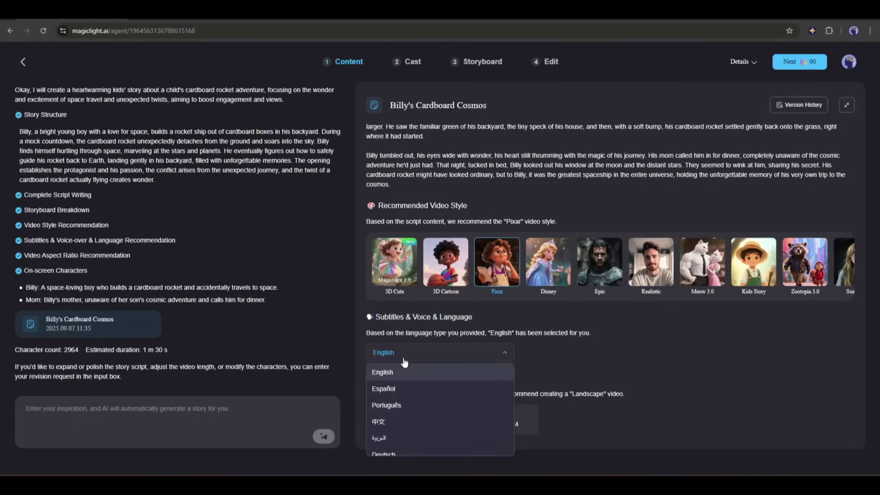
pyautogui.click(428, 372)
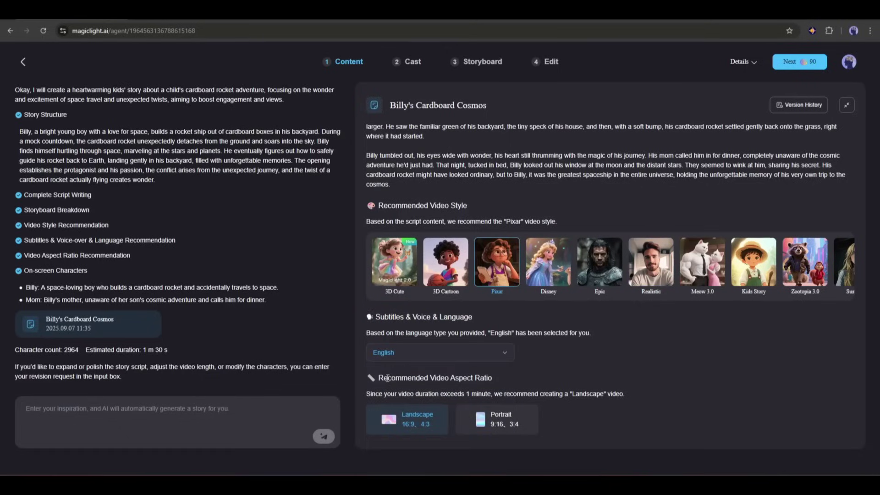
pyautogui.moveTo(379, 379); pyautogui.dragTo(527, 382)
pyautogui.click(407, 380)
pyautogui.moveTo(368, 391); pyautogui.dragTo(624, 395)
pyautogui.click(583, 402)
pyautogui.click(793, 63)
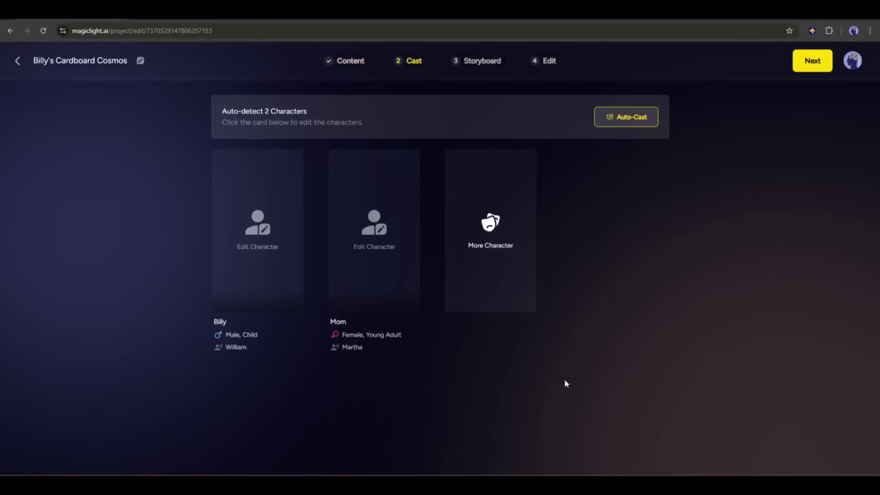
# Auto-Cast generated portraits for Billy and Mom.
pyautogui.click(383, 222)
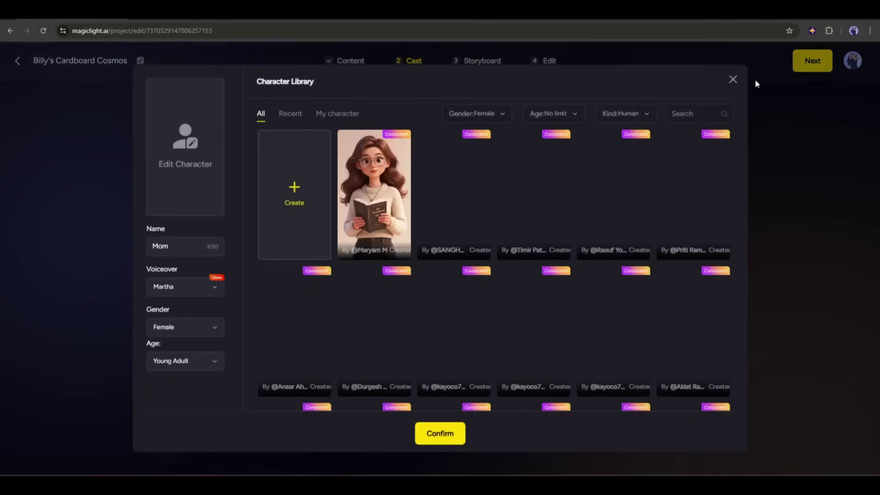
pyautogui.click(733, 81)
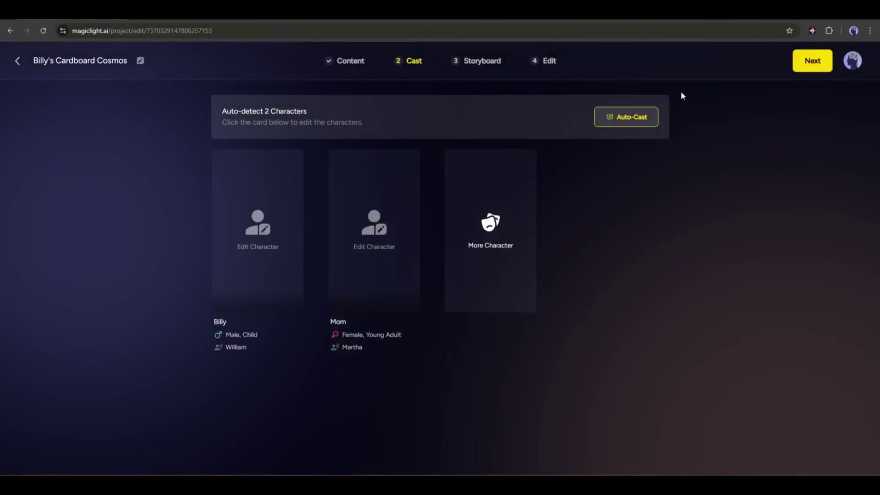
pyautogui.click(619, 119)
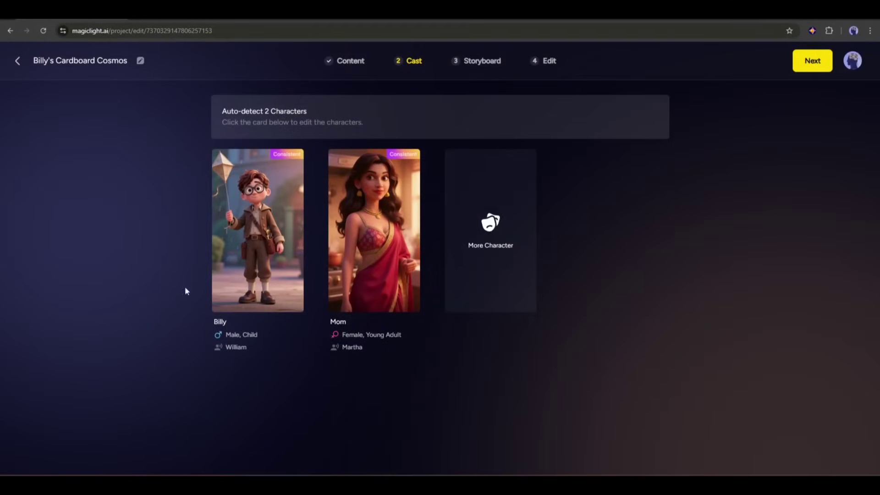
# Bring up Mom's Character Library to choose a different look.
pyautogui.moveTo(348, 298)
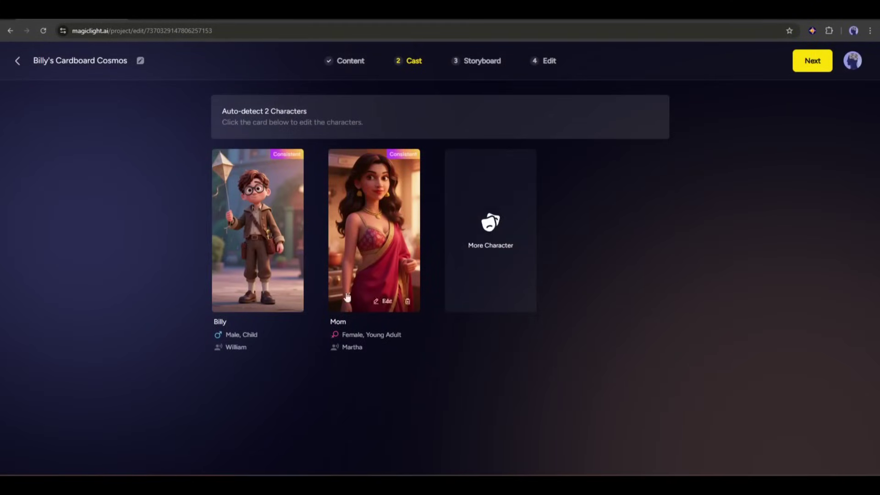
pyautogui.click(361, 230)
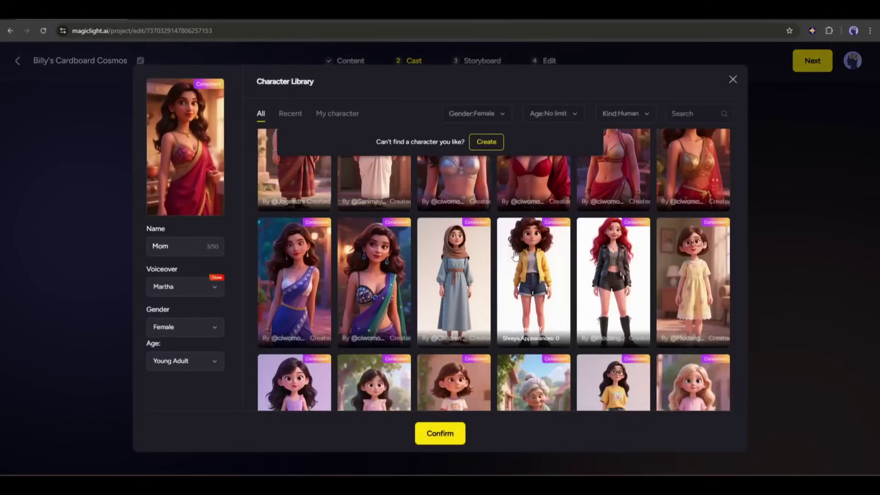
pyautogui.scroll(-5, 514, 255)
pyautogui.scroll(15, 492, 269)
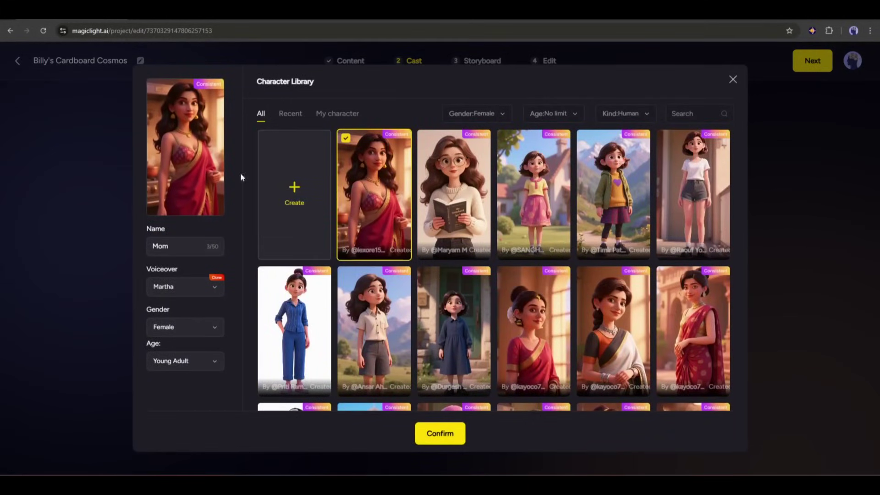
# Create and confirm a new Mom look from an AI-expanded 'young adult' character description.
pyautogui.click(298, 177)
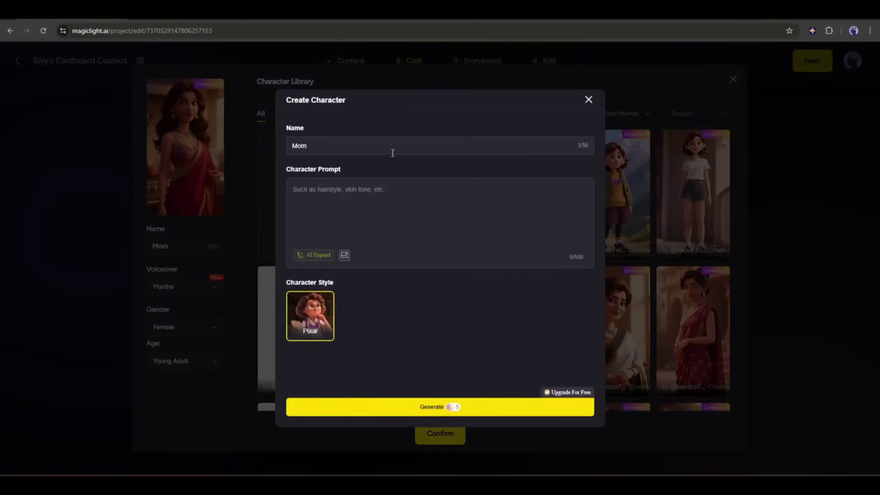
pyautogui.write('A young aud')
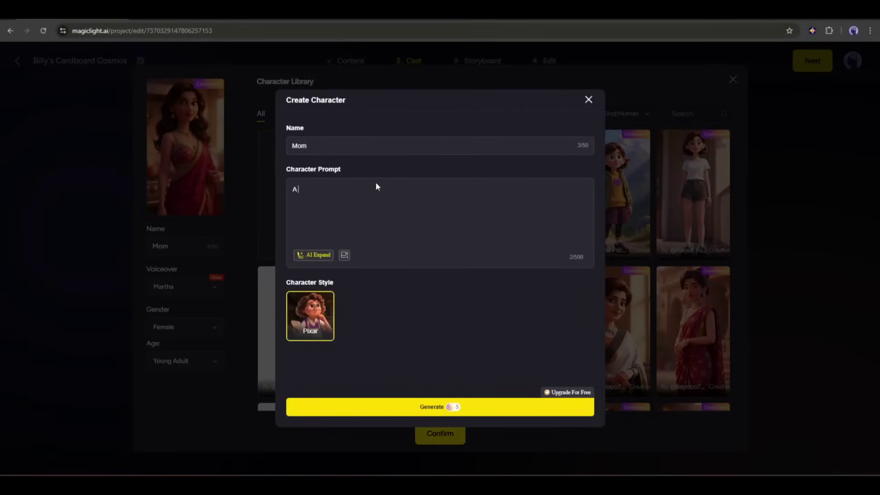
pyautogui.press('BackSpace')
pyautogui.press('BackSpace')
pyautogui.write('dult American lady')
pyautogui.click(321, 257)
pyautogui.click(573, 273)
pyautogui.click(449, 407)
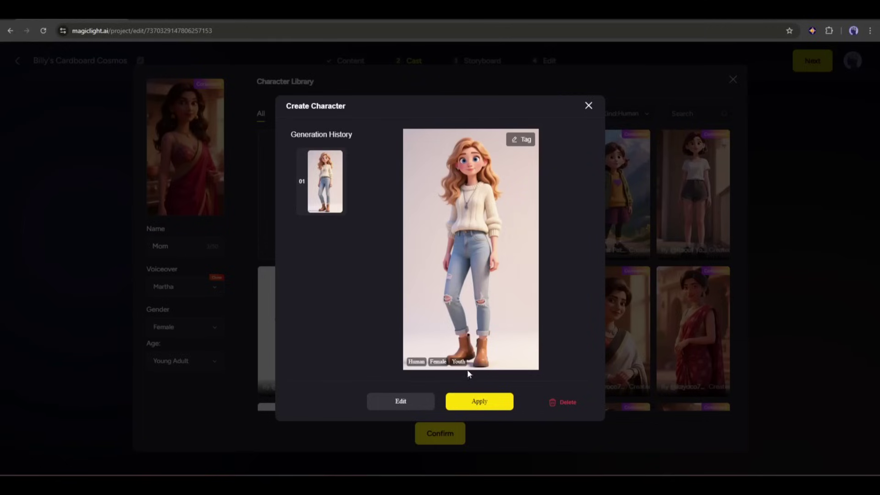
pyautogui.click(468, 402)
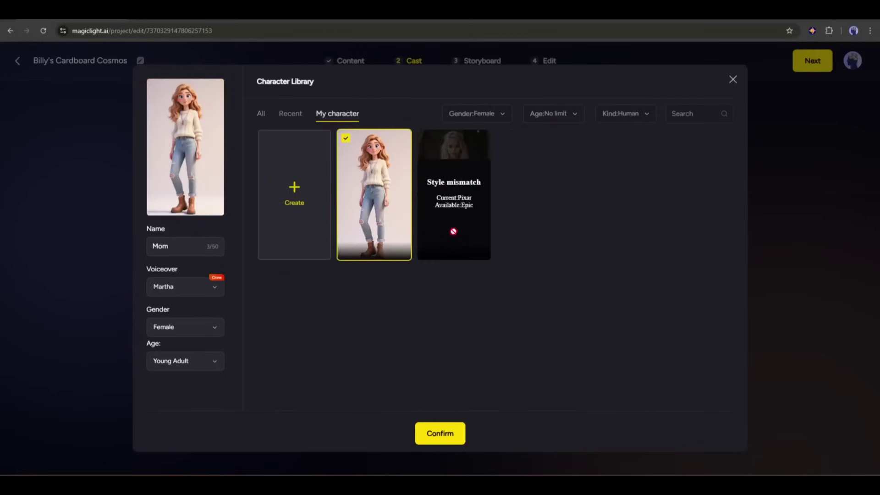
pyautogui.click(444, 437)
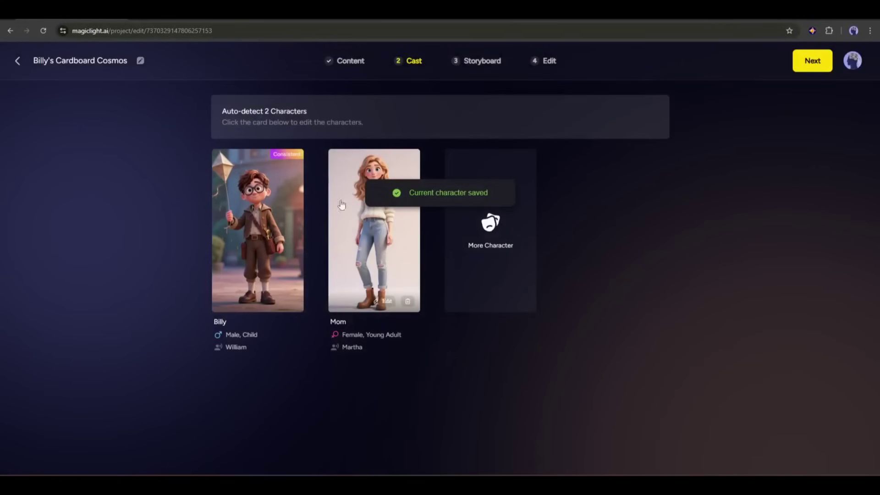
# Swap Billy's look for the yellow-shirt boy from the Character Library.
pyautogui.click(266, 257)
pyautogui.scroll(-2, 373, 265)
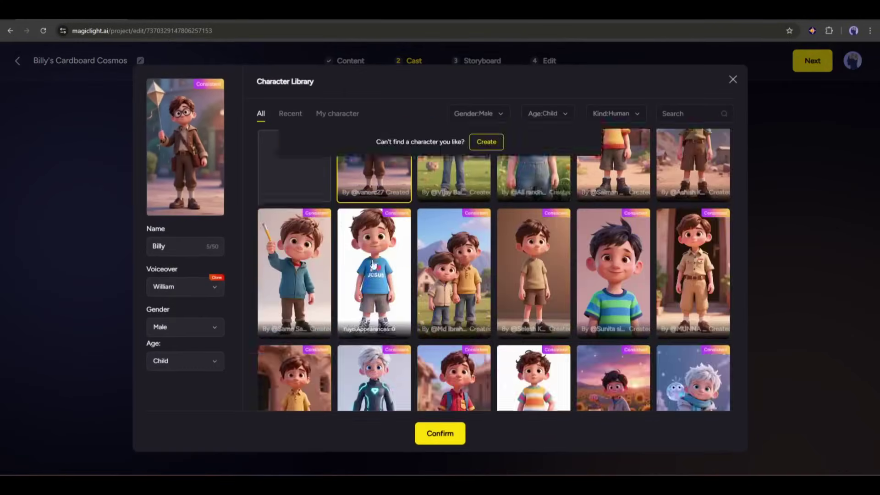
pyautogui.scroll(-3, 374, 265)
pyautogui.click(295, 238)
pyautogui.click(733, 79)
# Review all 18 storyboard shots and open Re-gen Pro for shot 18's spaceship silhouette.
pyautogui.click(814, 61)
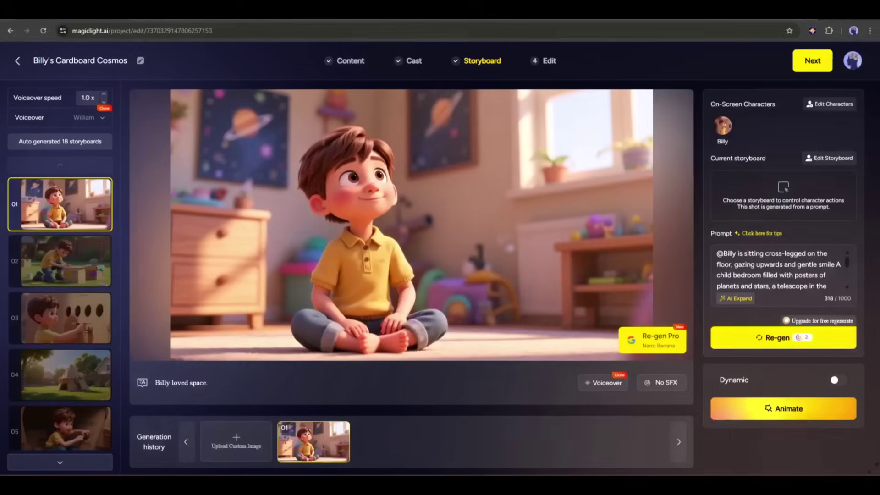
pyautogui.scroll(-5, 68, 257)
pyautogui.scroll(5, 69, 283)
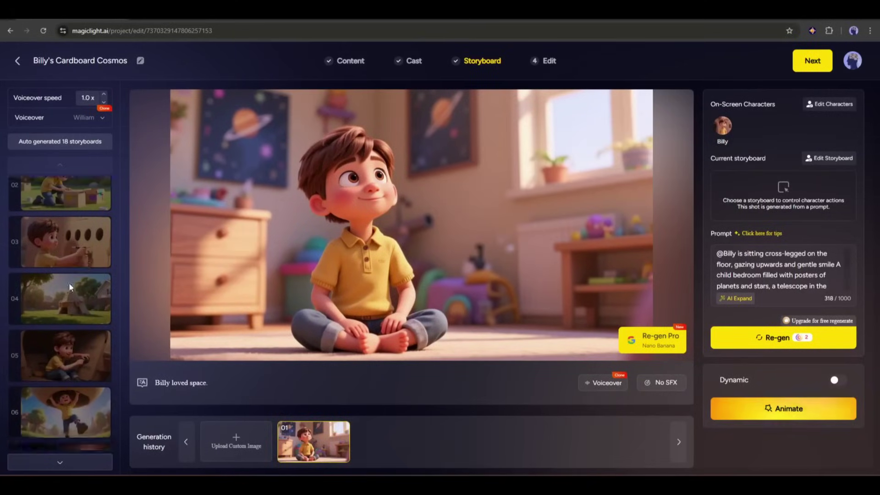
pyautogui.scroll(-5, 73, 266)
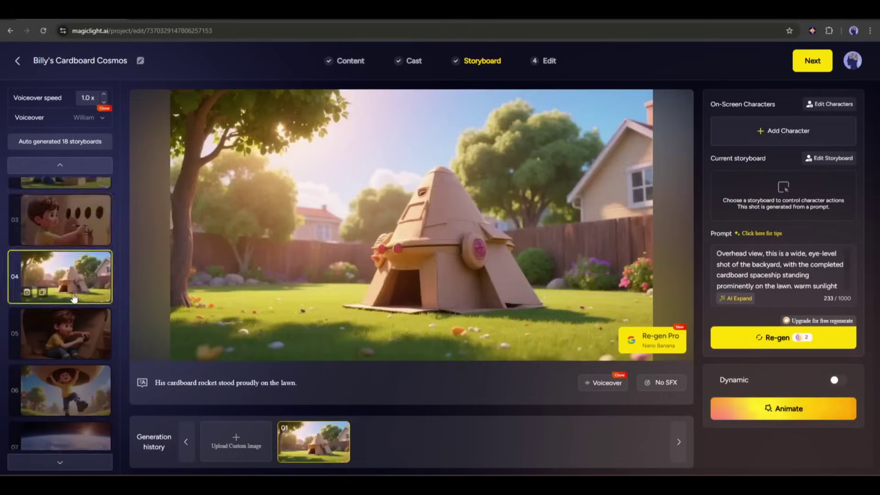
pyautogui.scroll(-4, 76, 269)
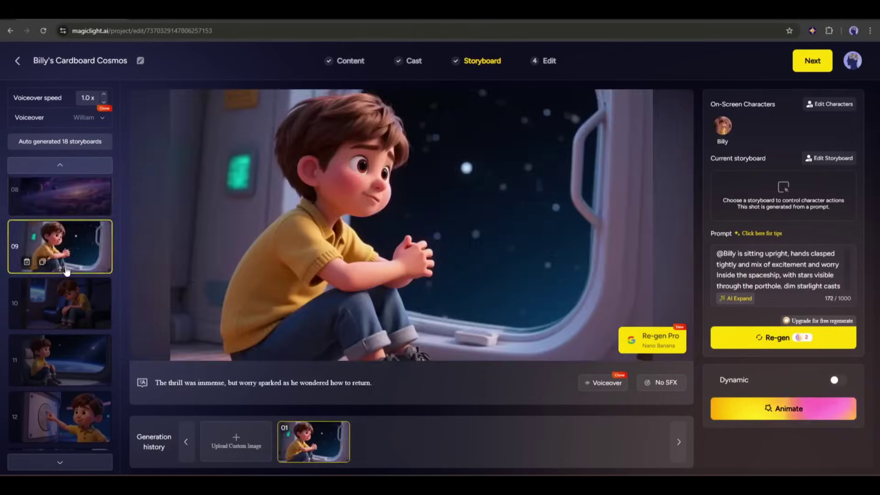
pyautogui.scroll(-3, 67, 236)
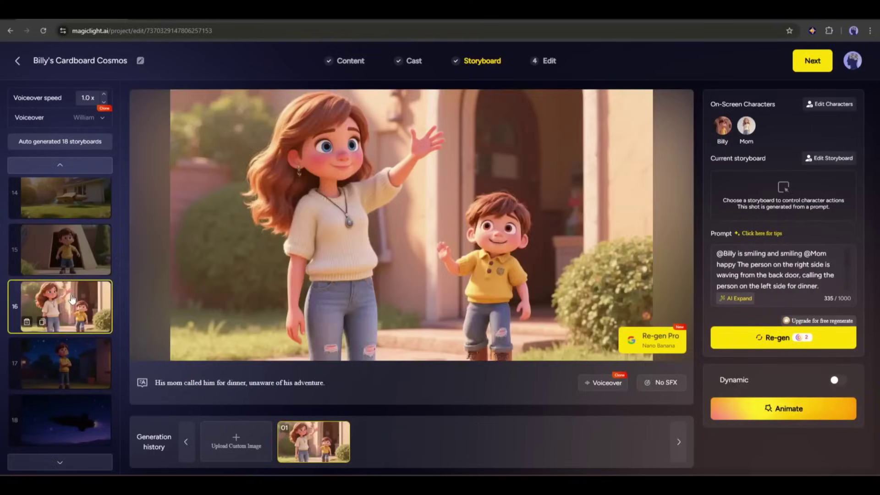
pyautogui.scroll(-2, 68, 348)
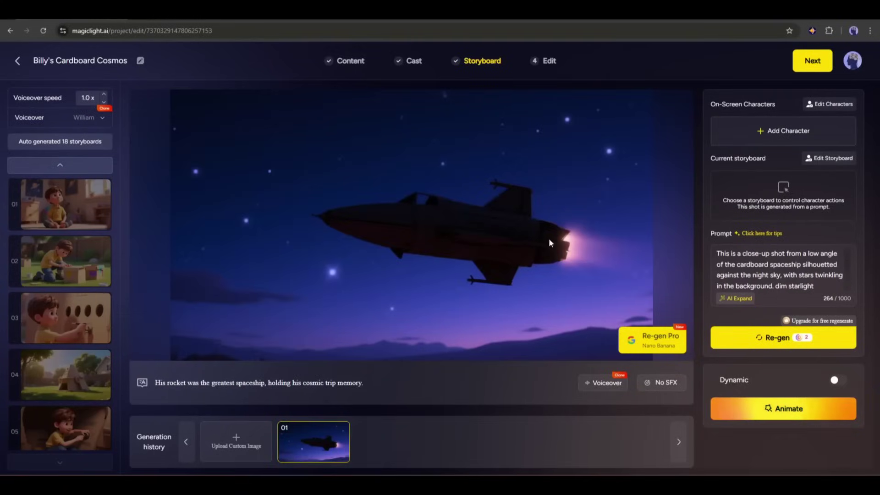
pyautogui.moveTo(641, 343); pyautogui.dragTo(680, 353)
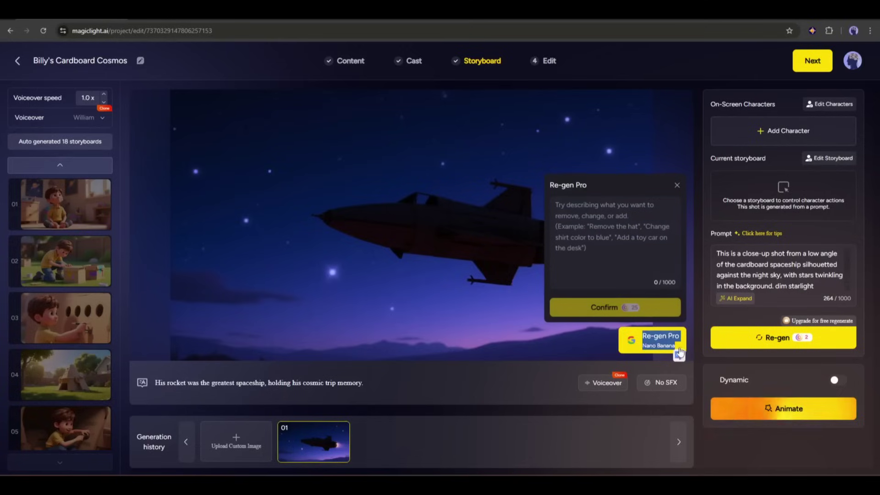
# Regenerate shot 01 with Billy standing instead of cross-legged, then open shot 02's edit prompt.
pyautogui.click(677, 185)
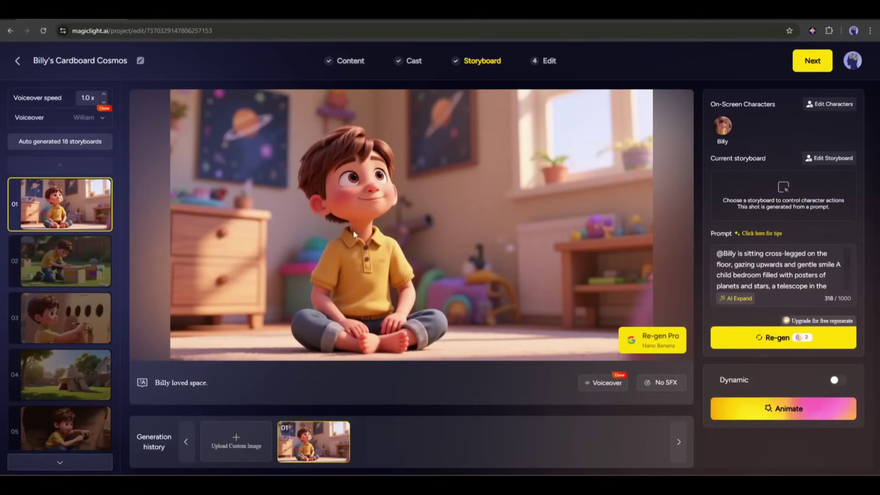
pyautogui.click(661, 345)
pyautogui.write('Make @Billy stand')
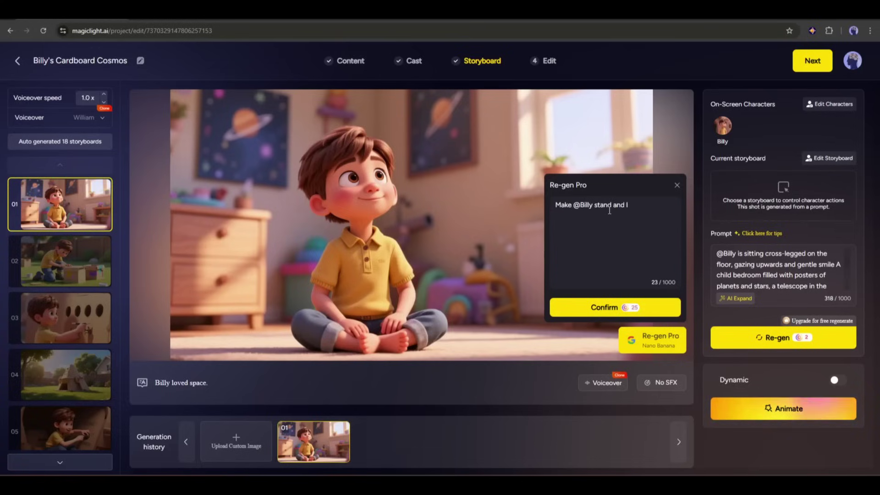
pyautogui.click(564, 306)
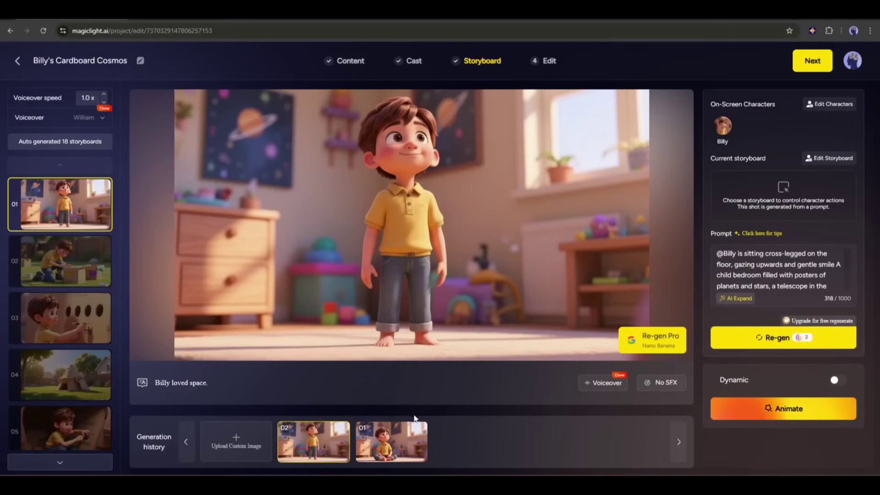
pyautogui.click(77, 263)
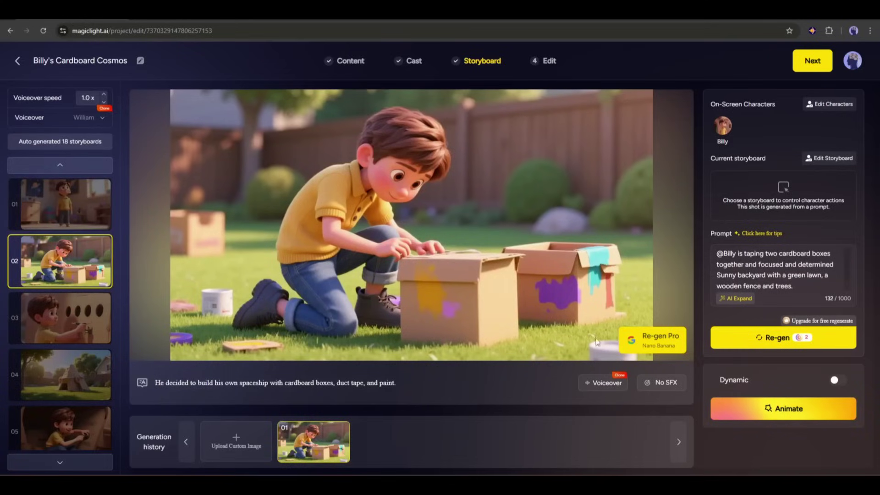
pyautogui.click(651, 340)
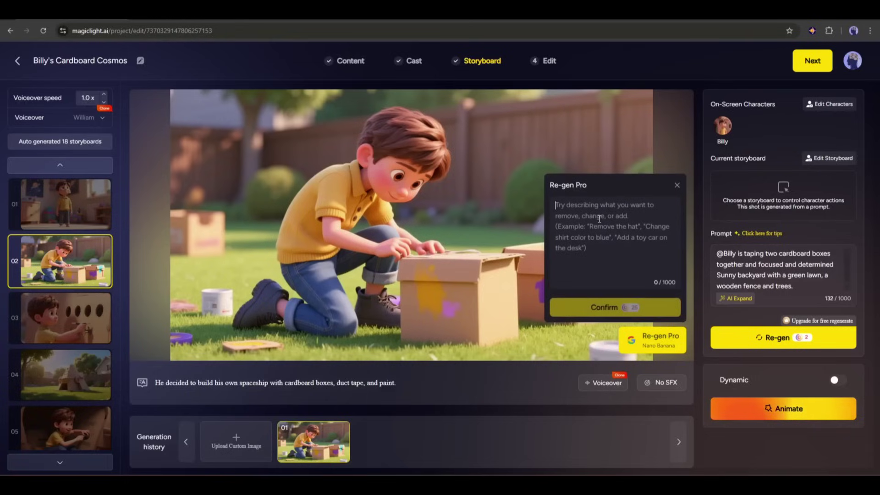
# Regenerate shot 02 with Billy building a cardboard rocket, then 'Make the Rocket ship very big'.
pyautogui.write('Make @Bill')
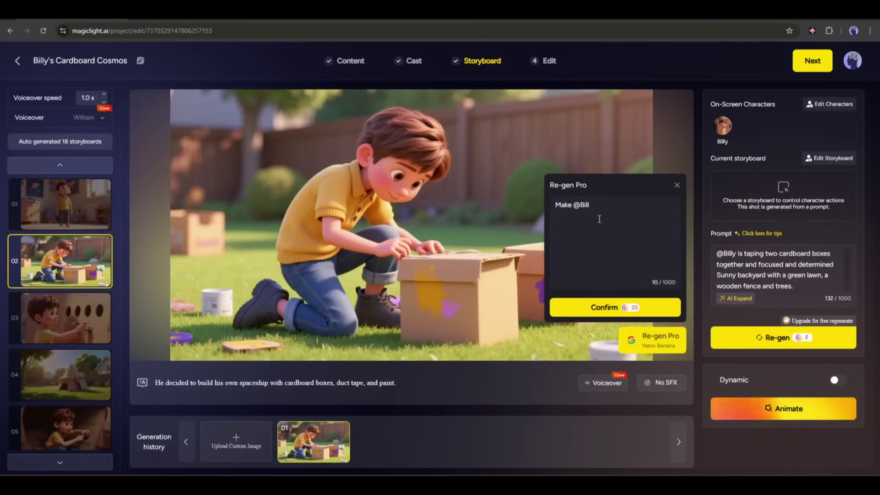
pyautogui.write('y making a Rocket like shape with the Vardboard')
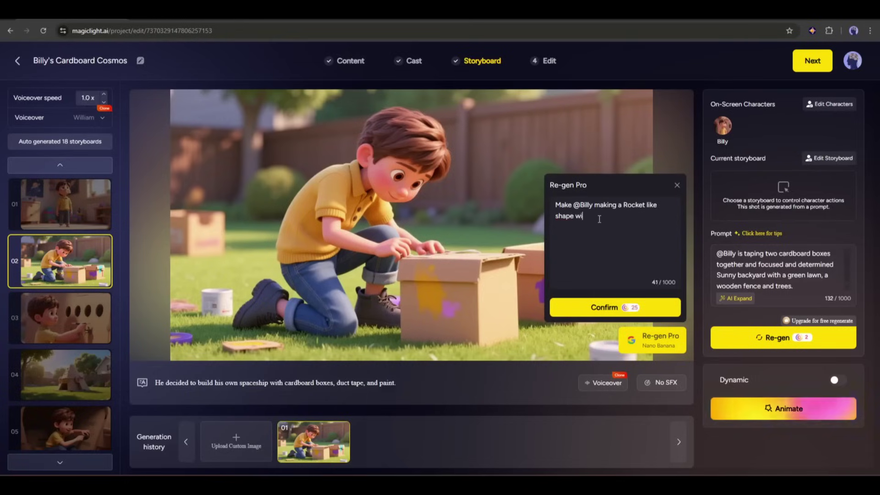
pyautogui.click(610, 305)
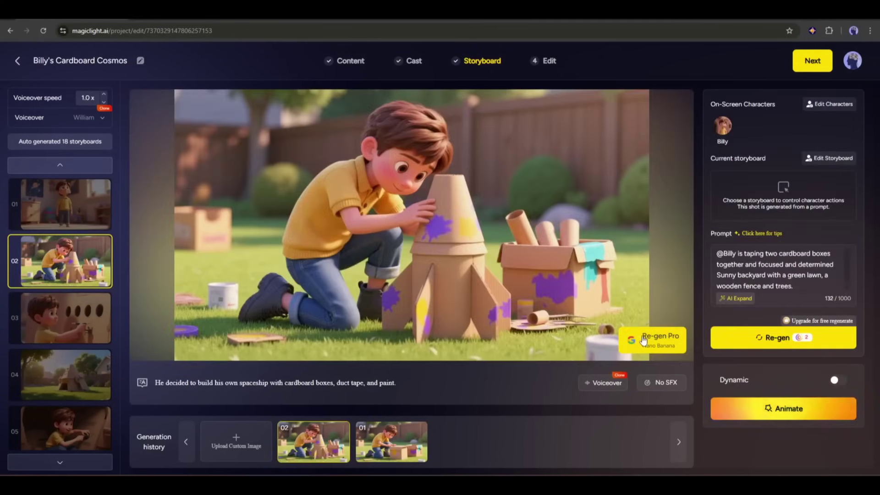
pyautogui.click(643, 340)
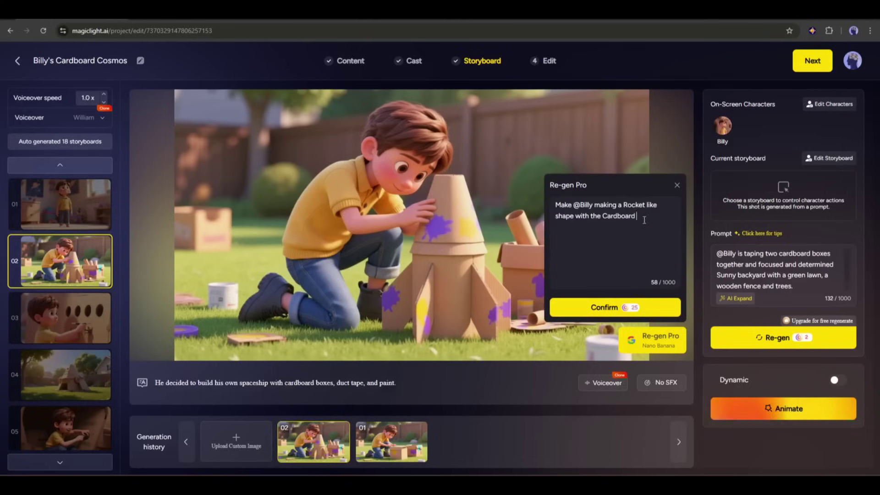
pyautogui.hotkey('ctrl', 'a')
pyautogui.press('BackSpace')
pyautogui.write('Make the Rocke')
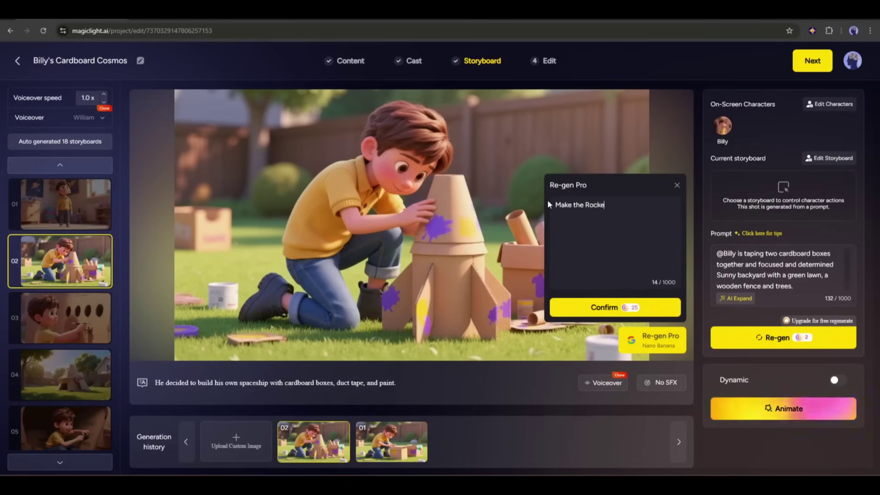
pyautogui.write('t ship very big')
pyautogui.click(604, 308)
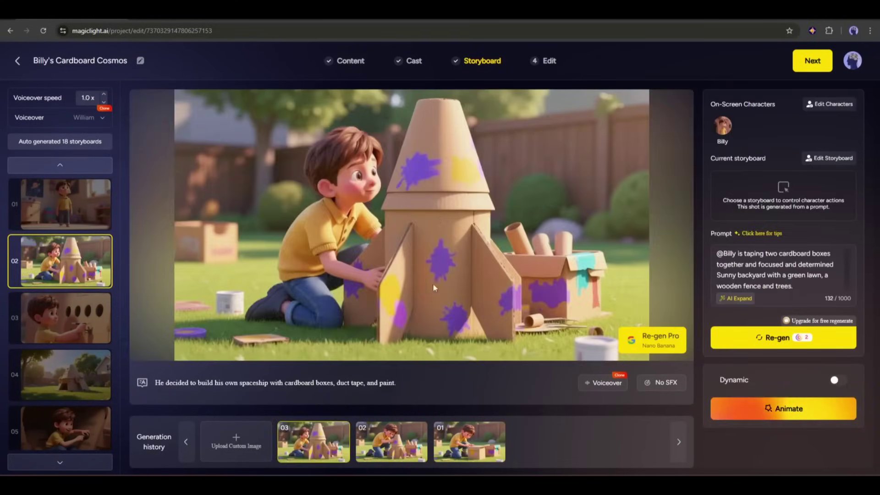
pyautogui.click(71, 324)
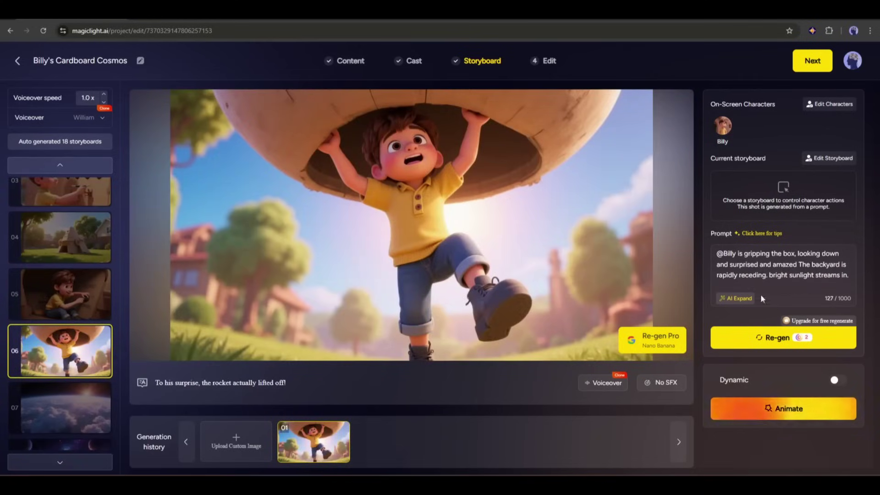
# Regenerate shot 06 using the AI-expanded Re-gen Pro prompt.
pyautogui.click(653, 340)
pyautogui.click(634, 330)
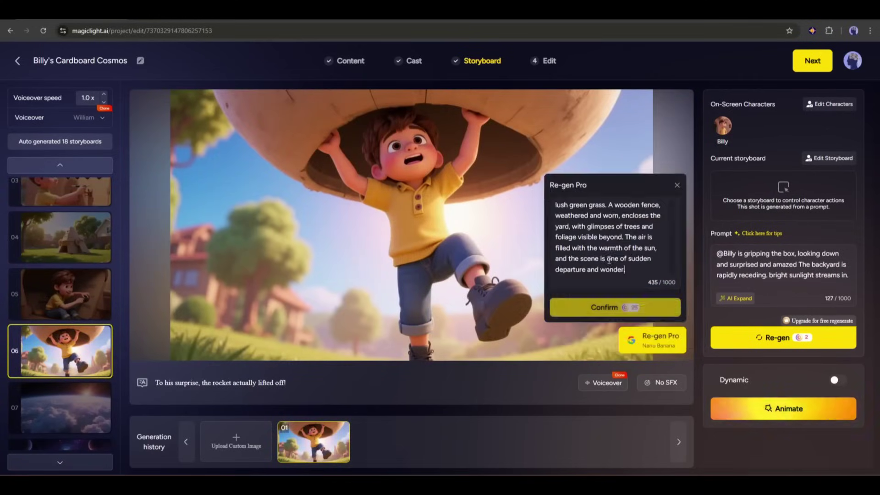
pyautogui.click(624, 312)
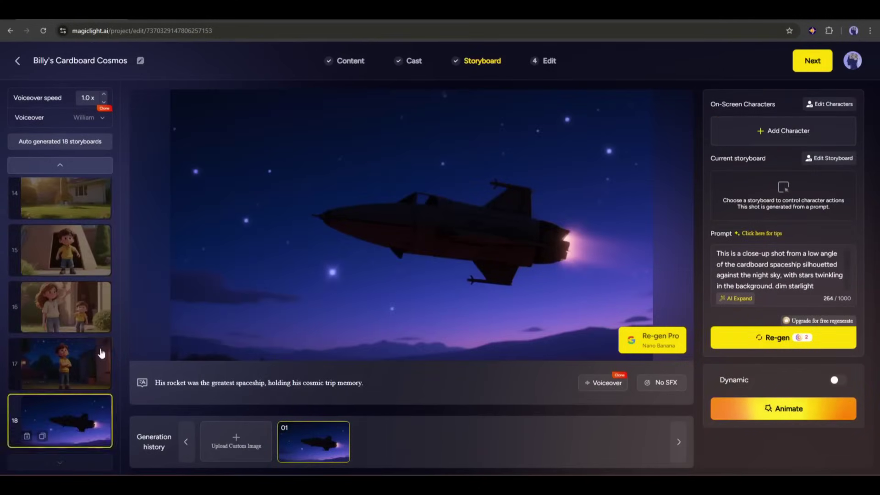
# Open shot 01's animation options with the MagicLight 1.0 model at 100 credits.
pyautogui.scroll(15, 101, 353)
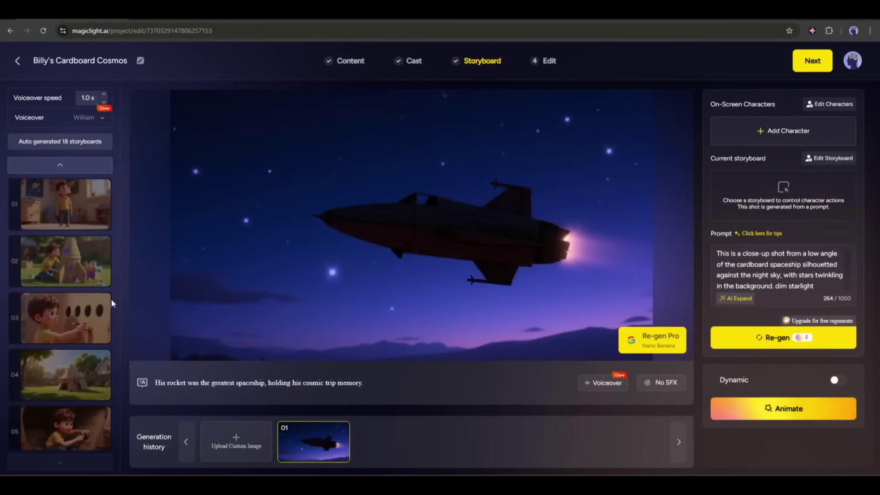
pyautogui.click(77, 212)
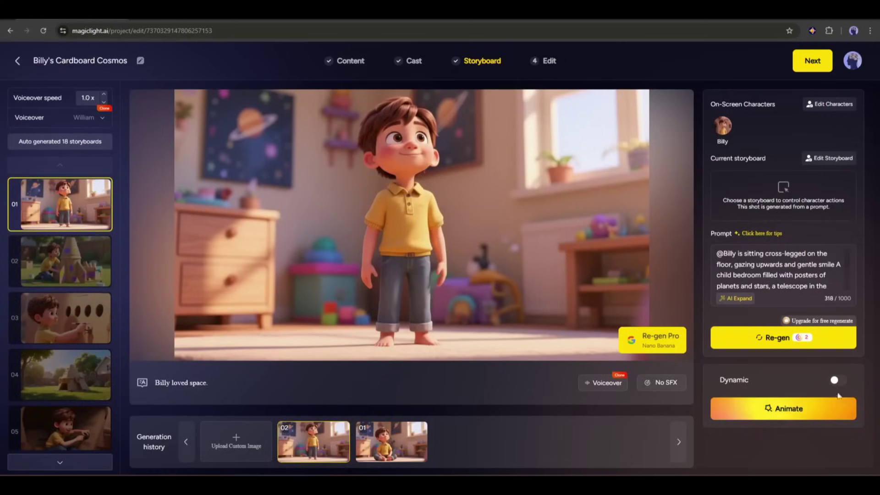
pyautogui.click(820, 408)
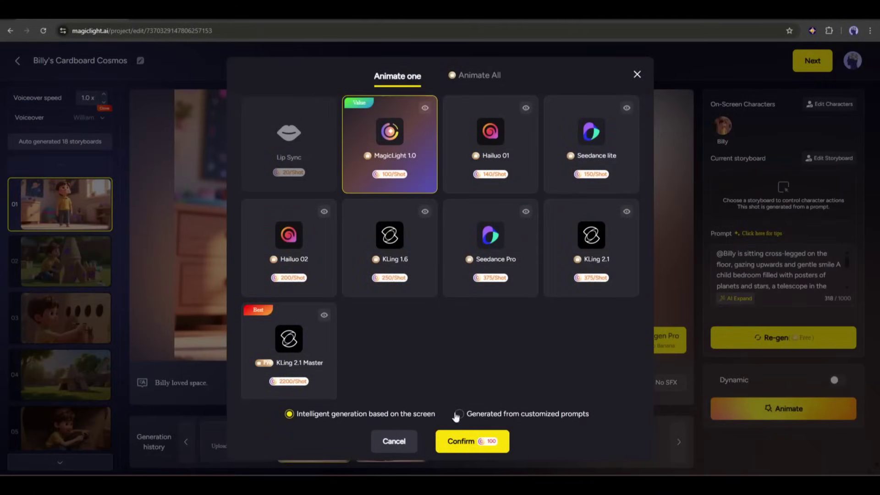
# Compare Hailuo 01, Seedance lite, Hailuo 02 and KLing 2.1, then settle on Seedance Pro.
pyautogui.click(527, 156)
pyautogui.click(590, 147)
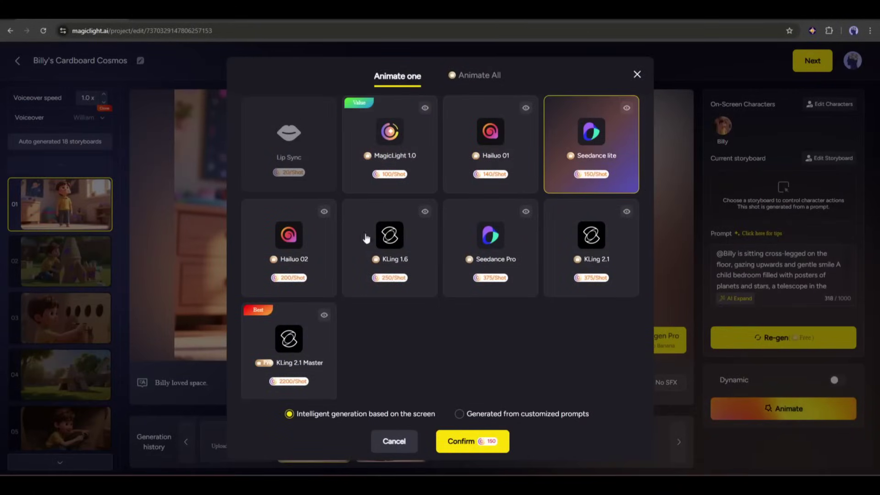
pyautogui.click(325, 259)
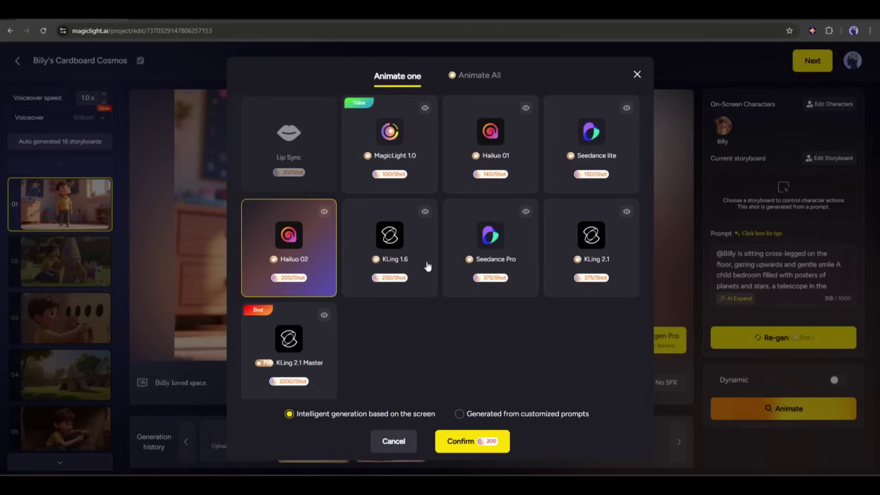
pyautogui.click(495, 261)
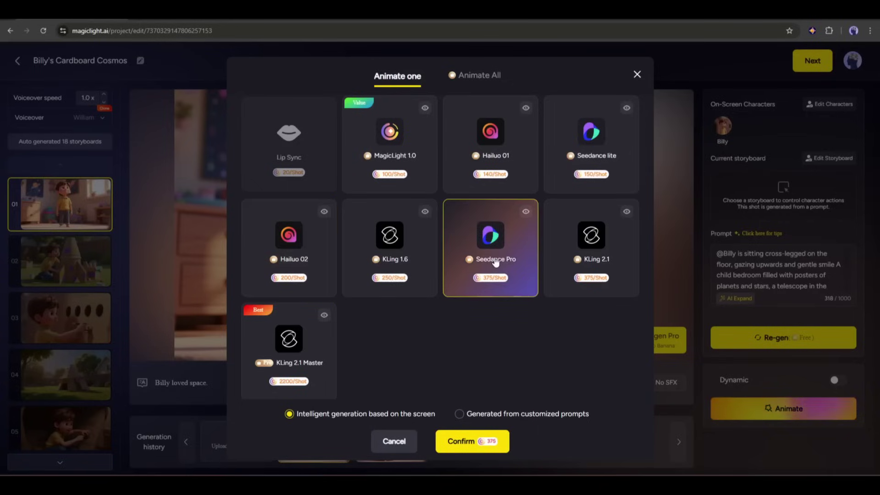
pyautogui.click(611, 239)
pyautogui.click(504, 236)
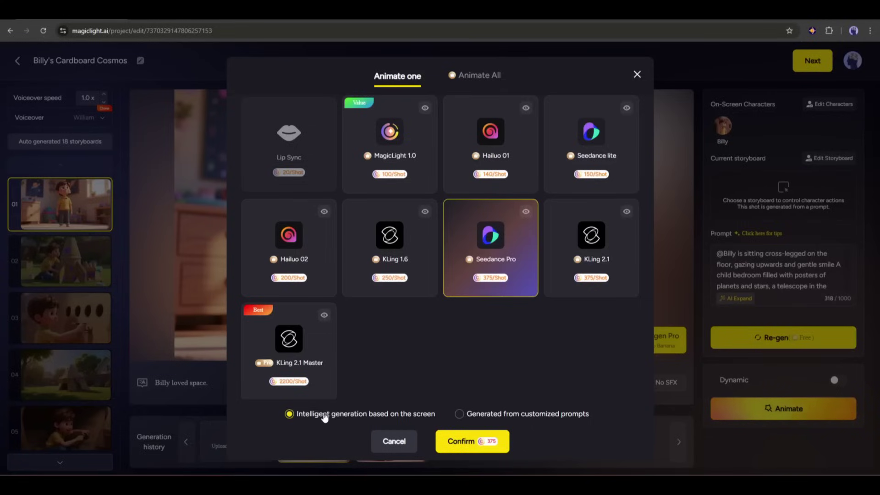
# Try 'Generated from customized prompts', then return to 'Intelligent generation based on the screen'.
pyautogui.moveTo(325, 417); pyautogui.dragTo(403, 417)
pyautogui.click(403, 416)
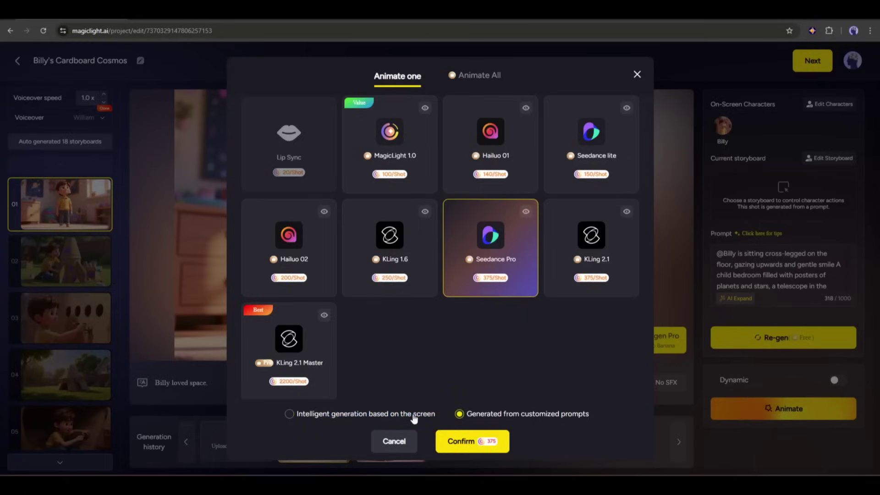
pyautogui.click(344, 415)
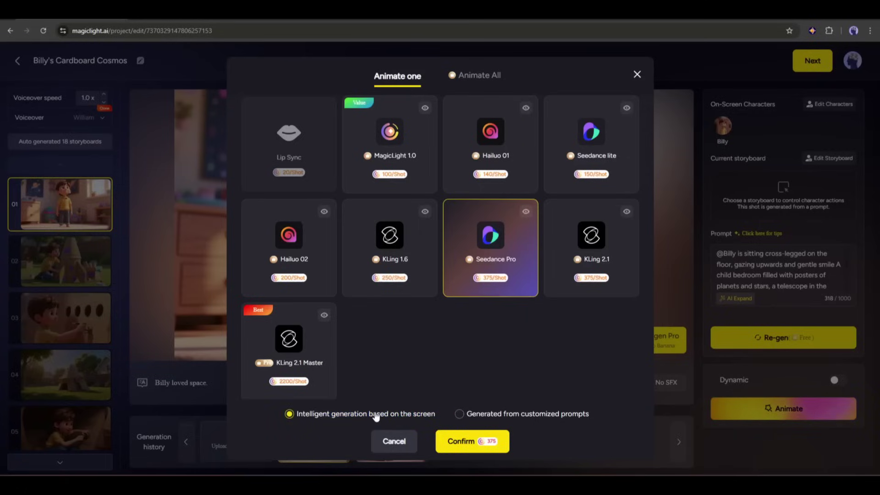
# Animate all 18 storyboards with Seedance Pro for 6750 credits, then play an animated shot.
pyautogui.click(476, 75)
pyautogui.scroll(-9, 335, 252)
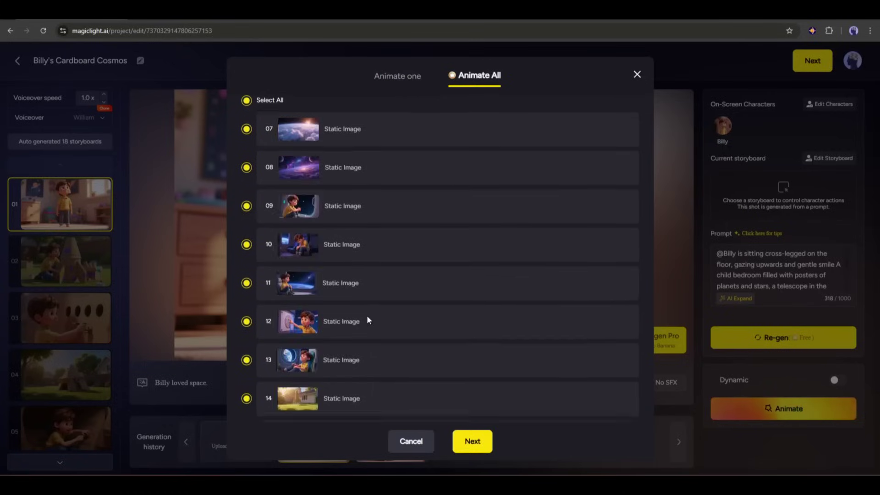
pyautogui.scroll(9, 423, 329)
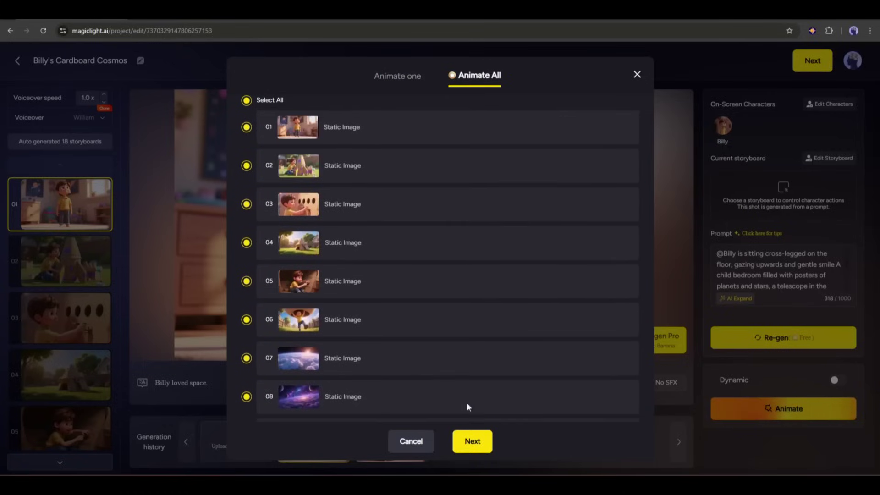
pyautogui.click(466, 443)
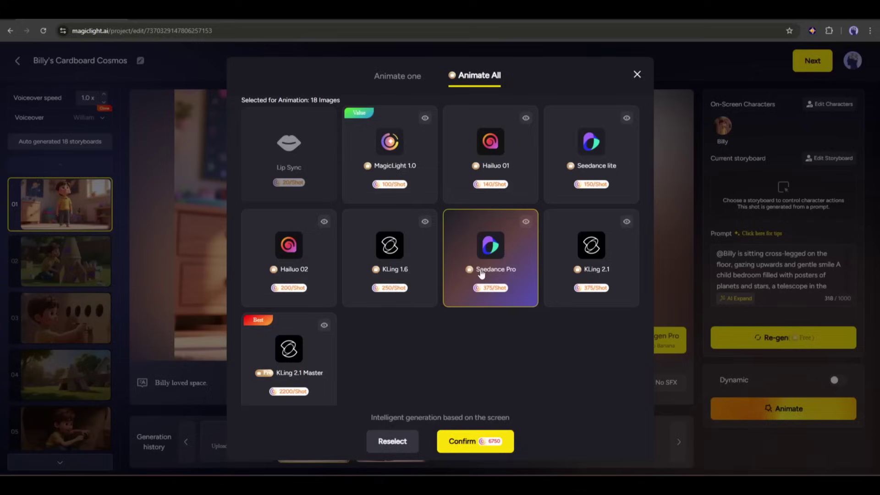
pyautogui.click(464, 448)
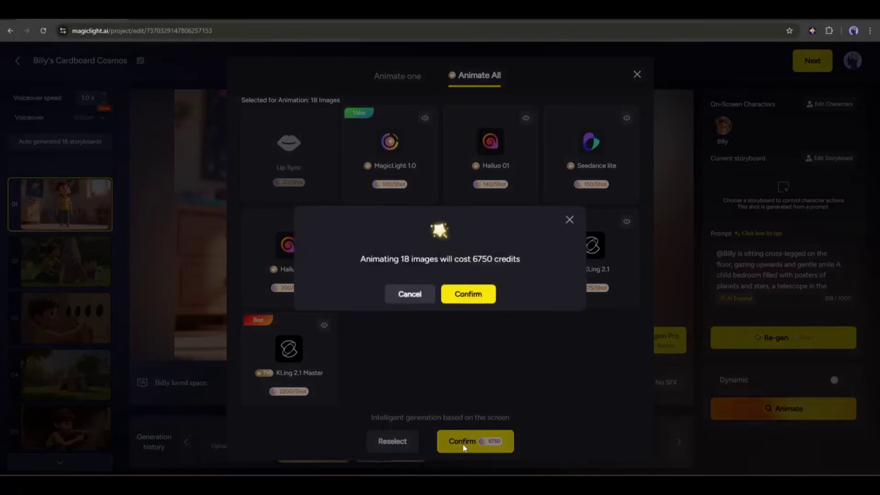
pyautogui.click(469, 299)
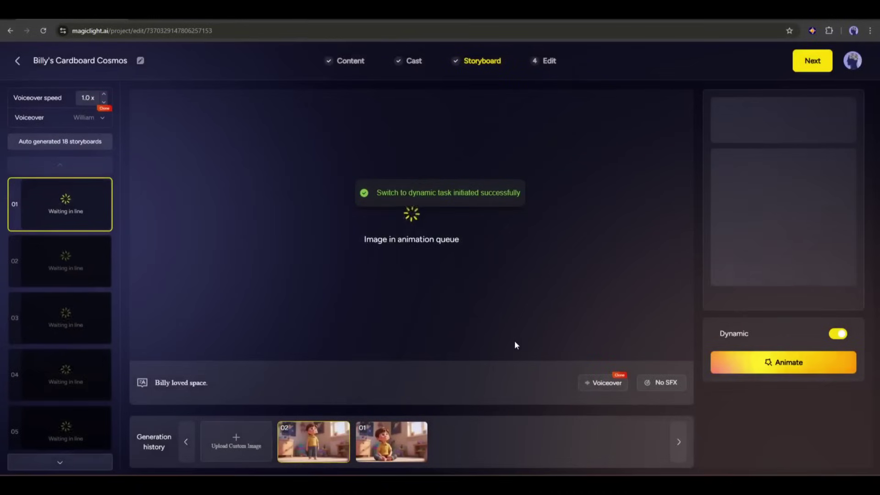
pyautogui.moveTo(82, 316)
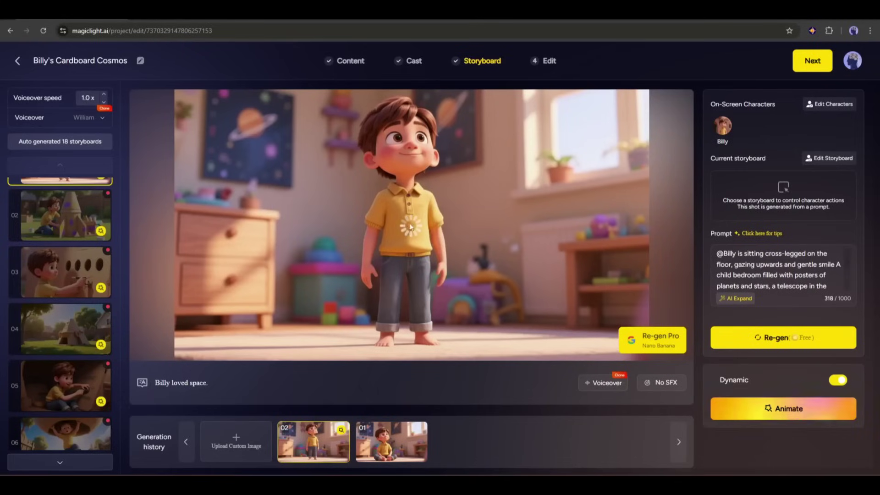
pyautogui.click(411, 221)
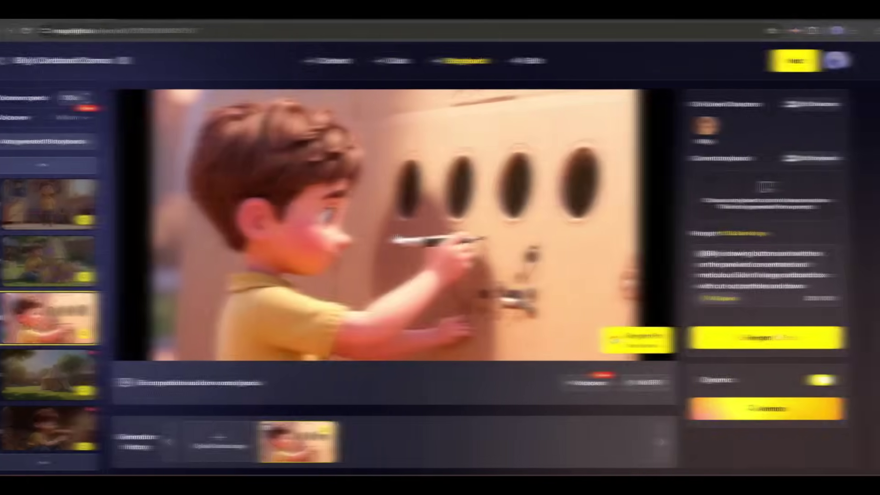
# From storyboard 01, clone a new voice named 'David' from an uploaded mp3 sample.
pyautogui.scroll(3, 68, 229)
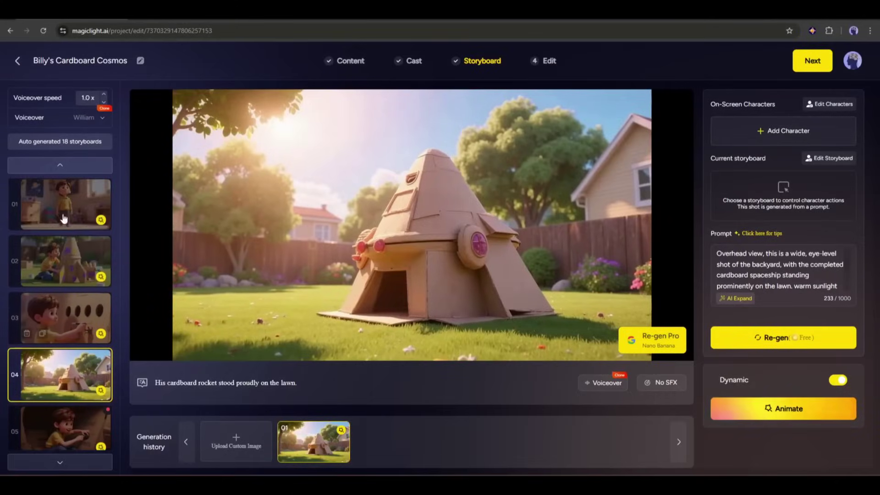
pyautogui.click(74, 216)
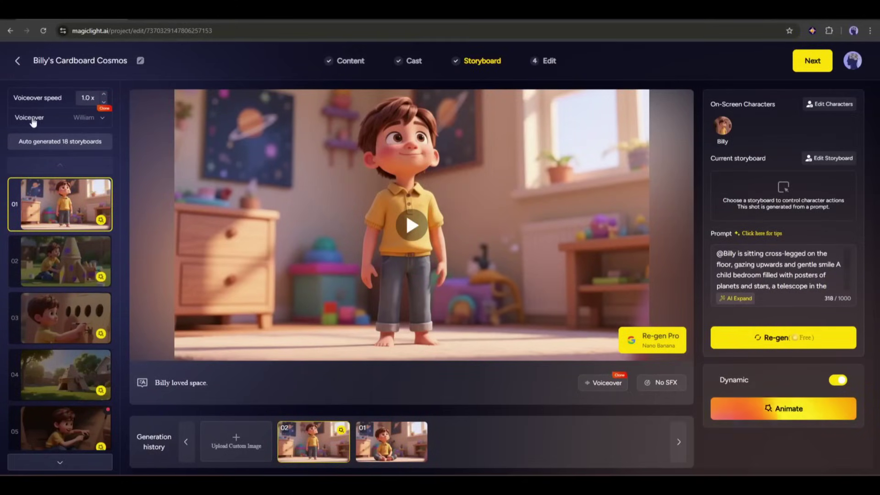
pyautogui.click(60, 118)
pyautogui.scroll(-3, 56, 178)
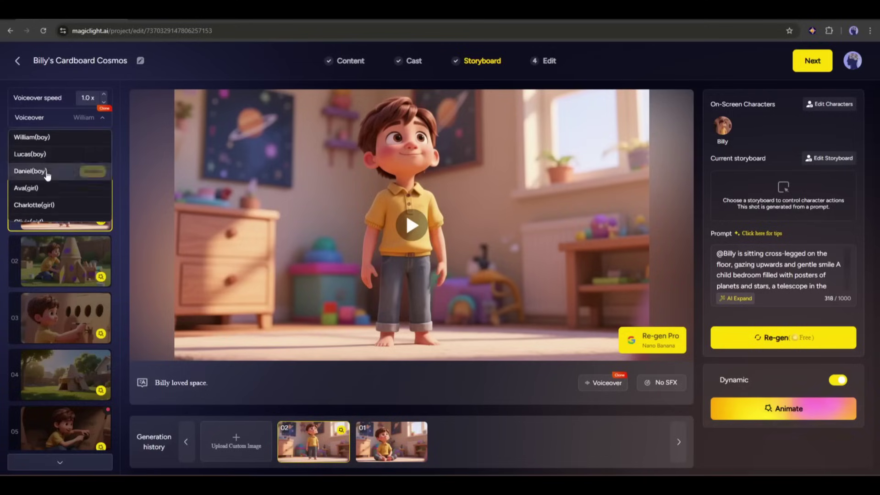
pyautogui.scroll(10, 56, 178)
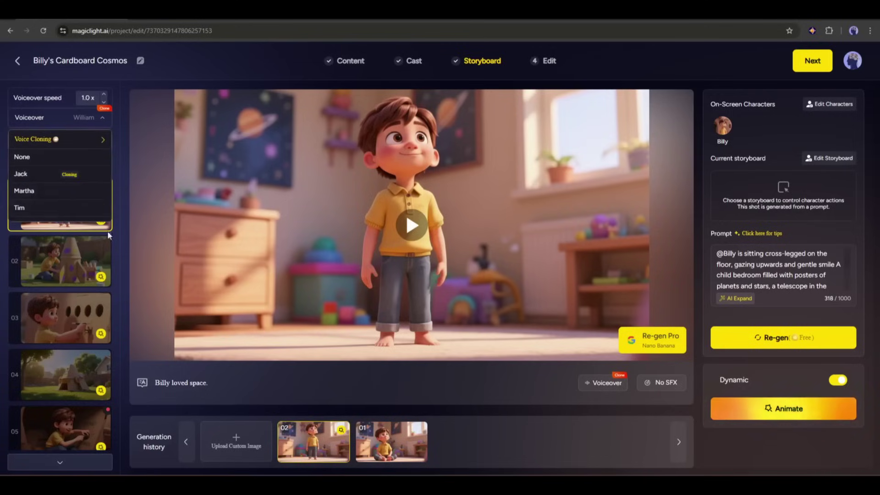
pyautogui.click(57, 138)
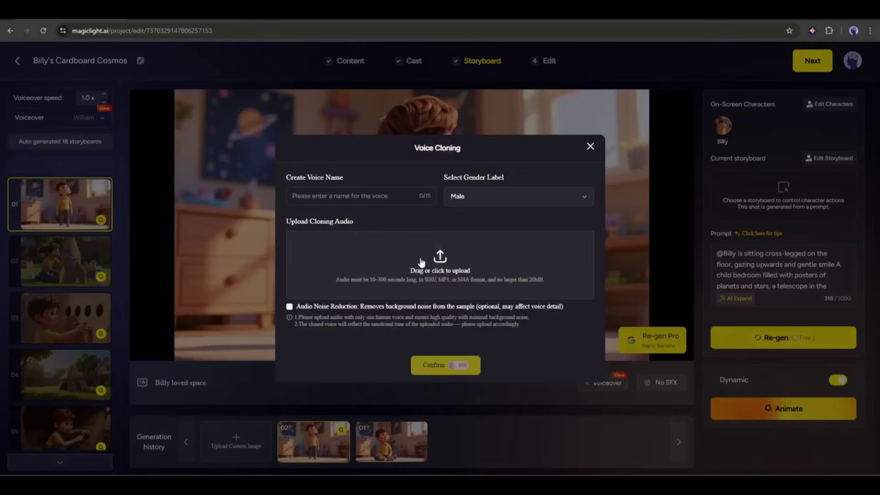
pyautogui.write('David')
pyautogui.click(451, 256)
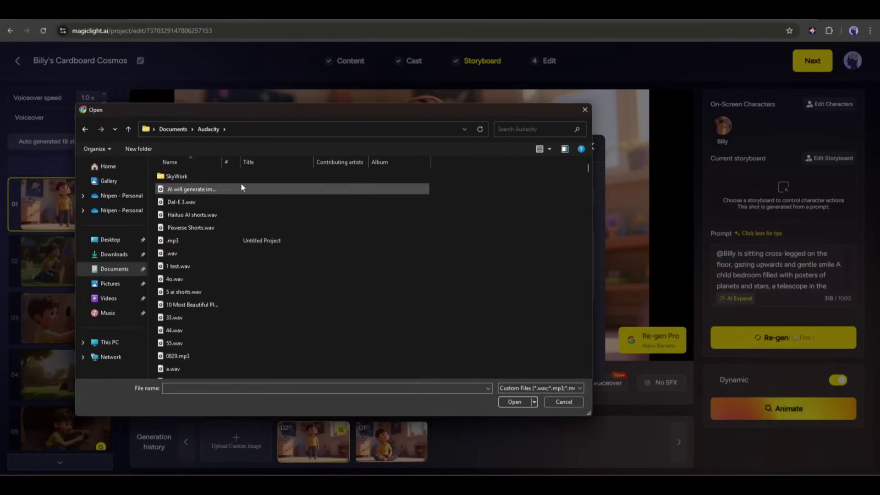
pyautogui.doubleClick(206, 241)
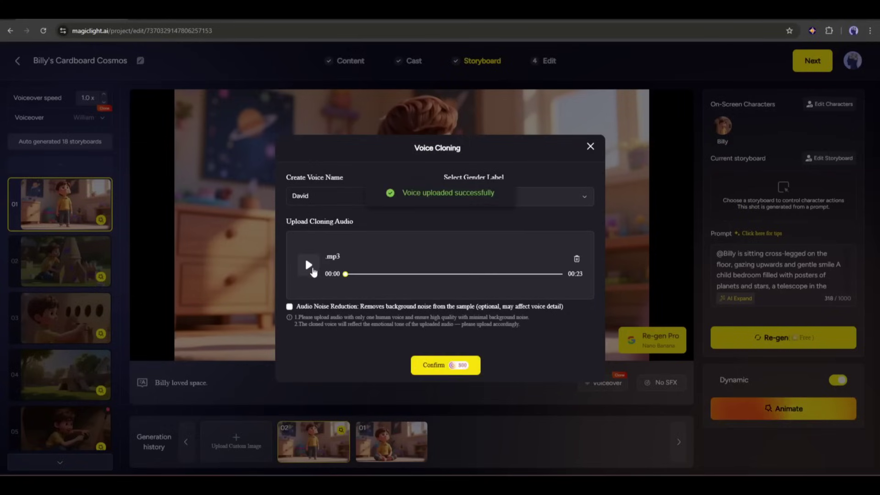
pyautogui.click(310, 268)
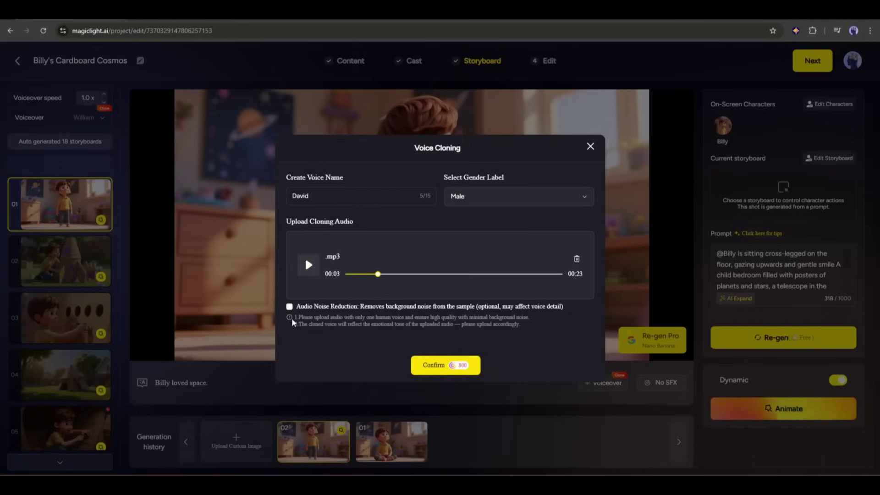
pyautogui.click(420, 366)
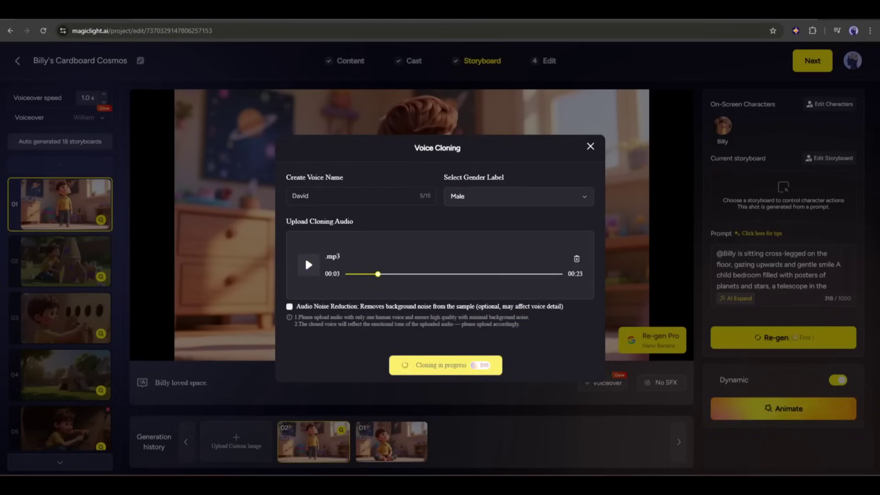
# Audition the cloned David voice and set it as the story's voiceover.
pyautogui.click(89, 117)
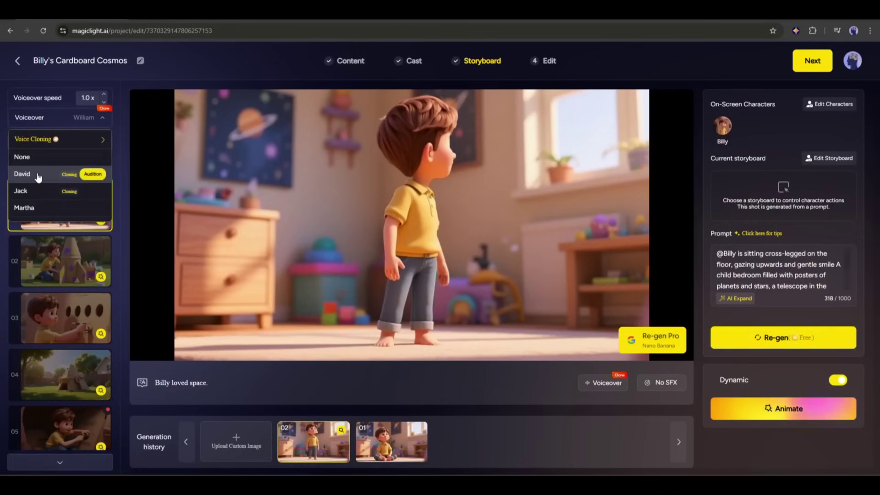
pyautogui.click(95, 176)
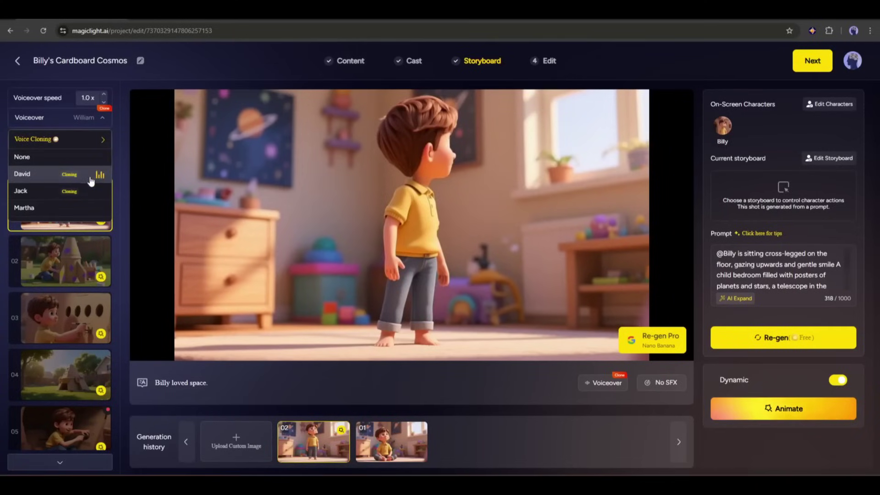
pyautogui.click(43, 175)
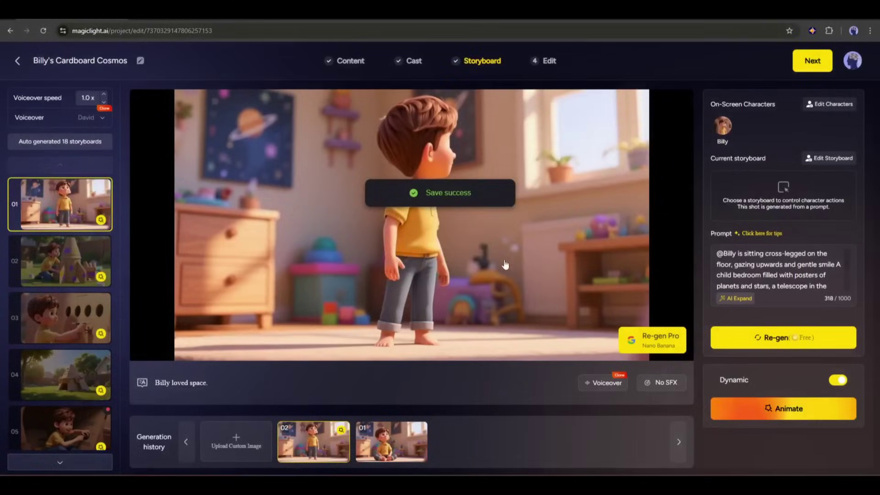
pyautogui.click(813, 60)
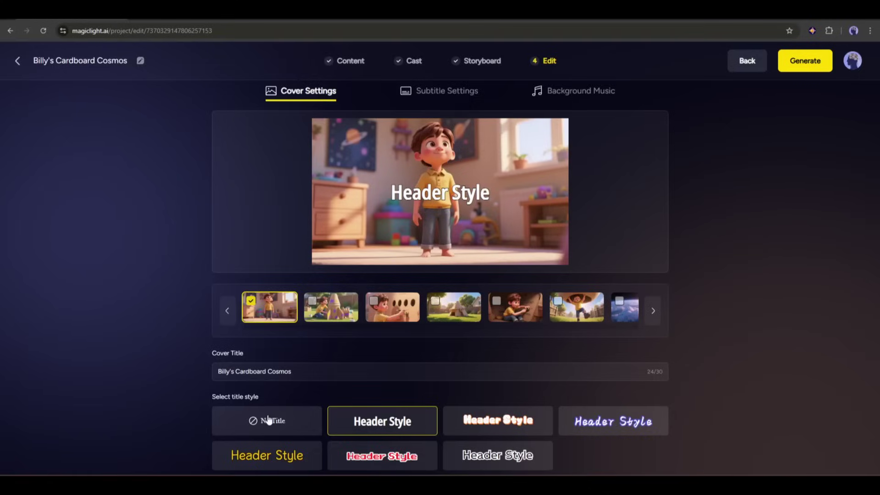
# Review the subtitle style and the Creme Brulee background music at 10% volume.
pyautogui.click(439, 91)
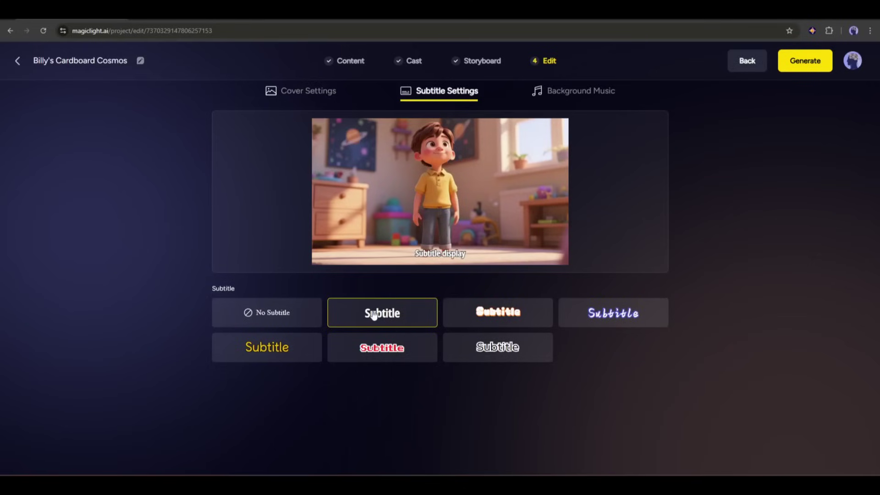
pyautogui.click(571, 92)
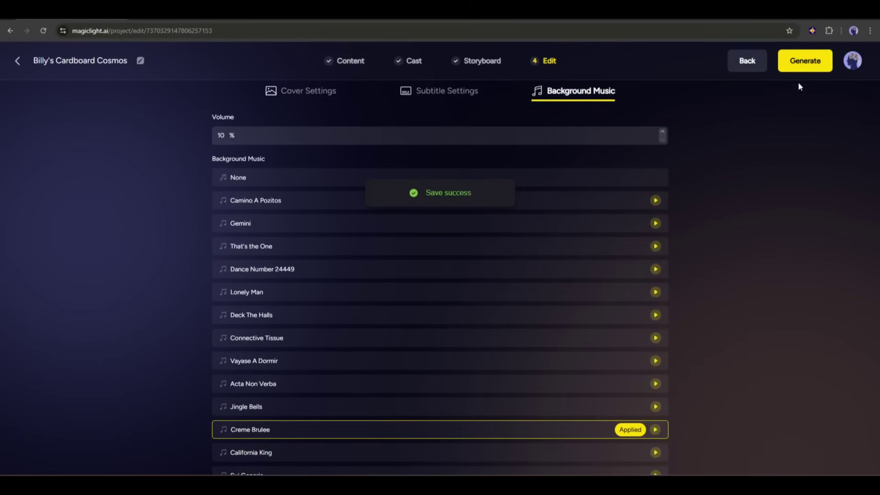
# Render the final video at 16:9 and High (1080p) resolution.
pyautogui.click(795, 69)
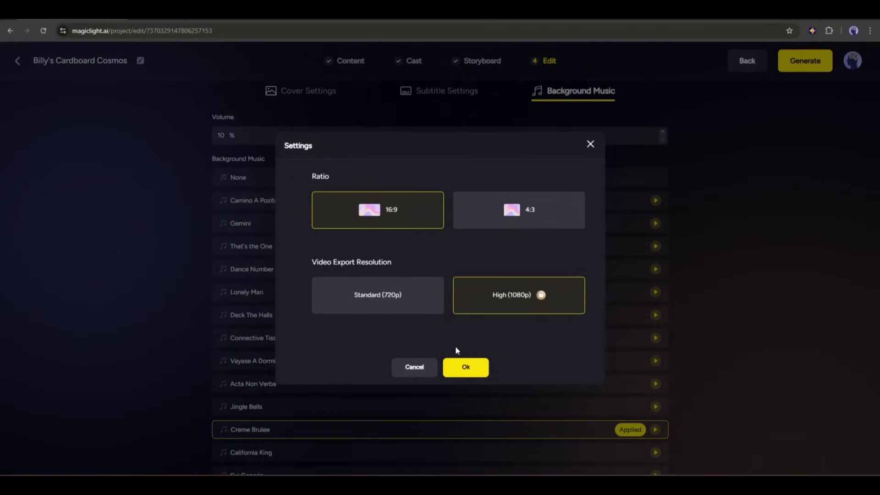
pyautogui.click(466, 369)
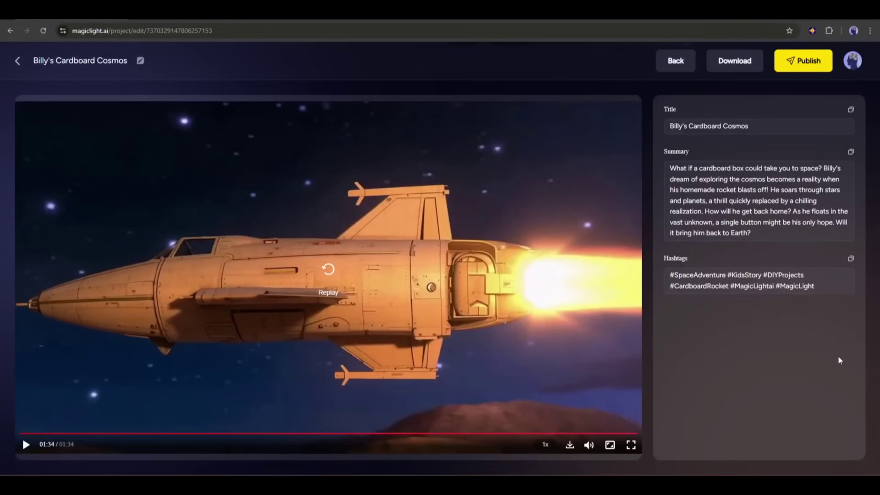
# Show the download options for the video and all 18 images.
pyautogui.click(738, 61)
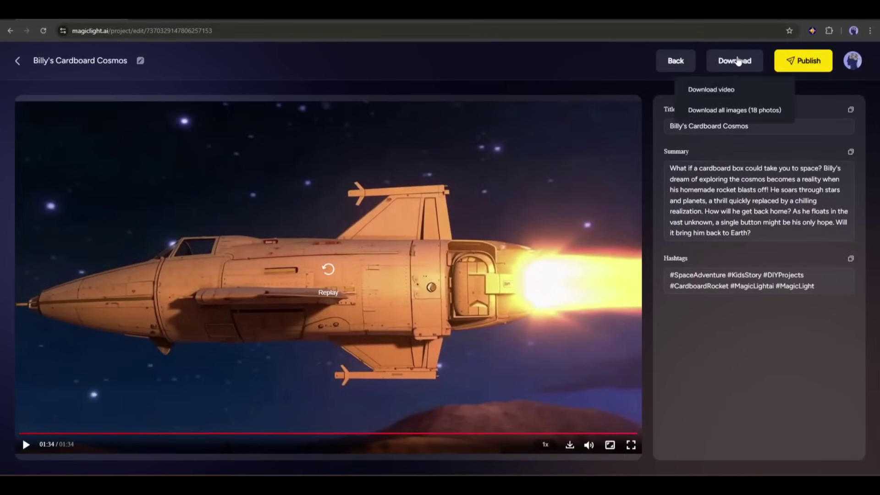